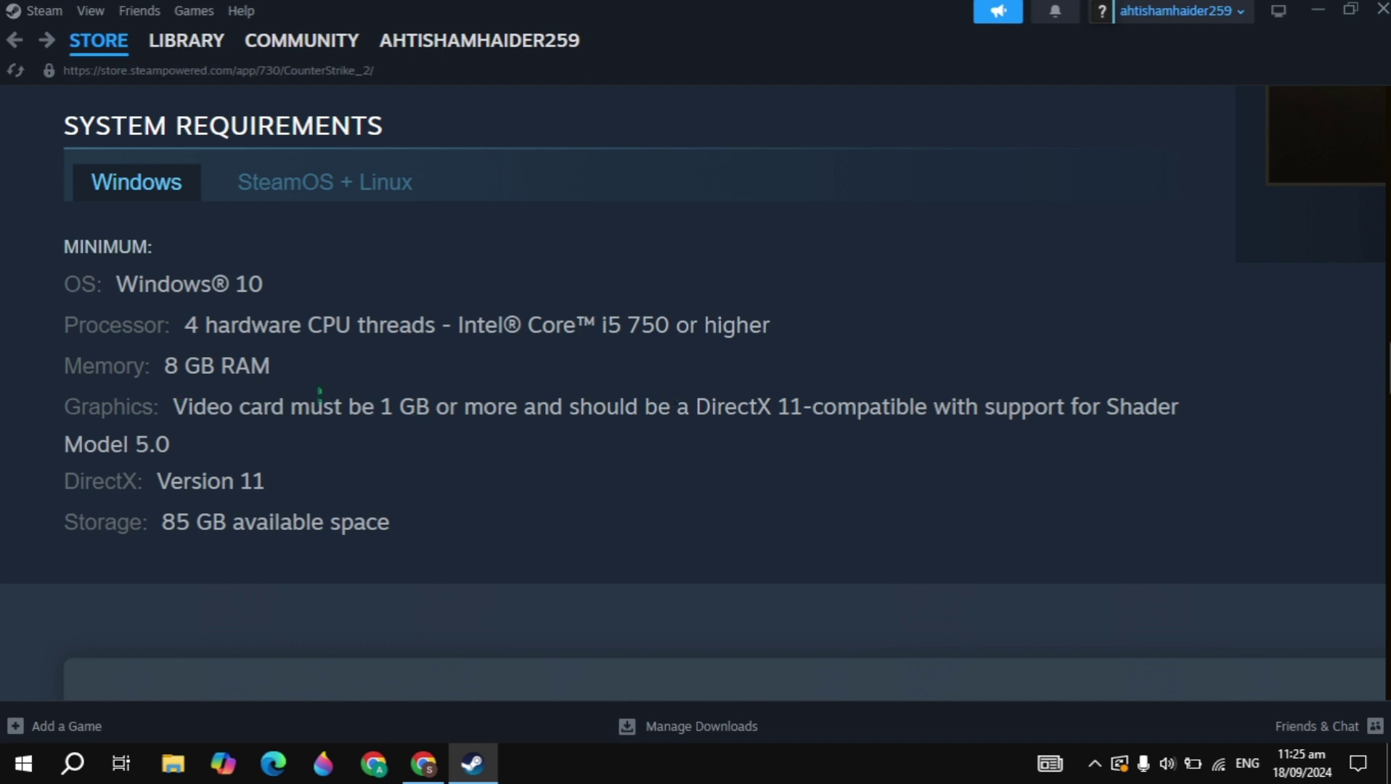
# Step: Minimise the Steam store page with the Counter-Strike 2 system requirements and open Task Manager
pyautogui.scroll(-3, 300, 393)
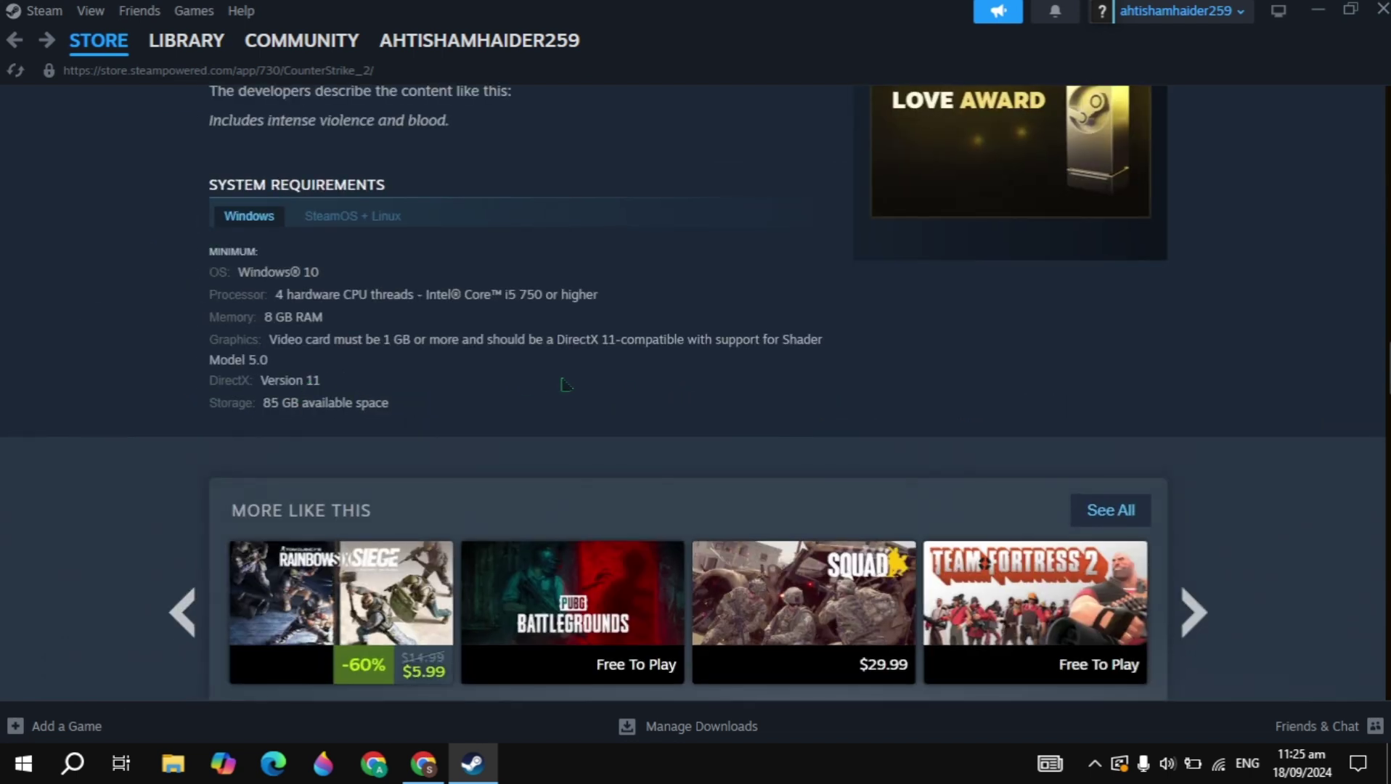
pyautogui.click(1318, 10)
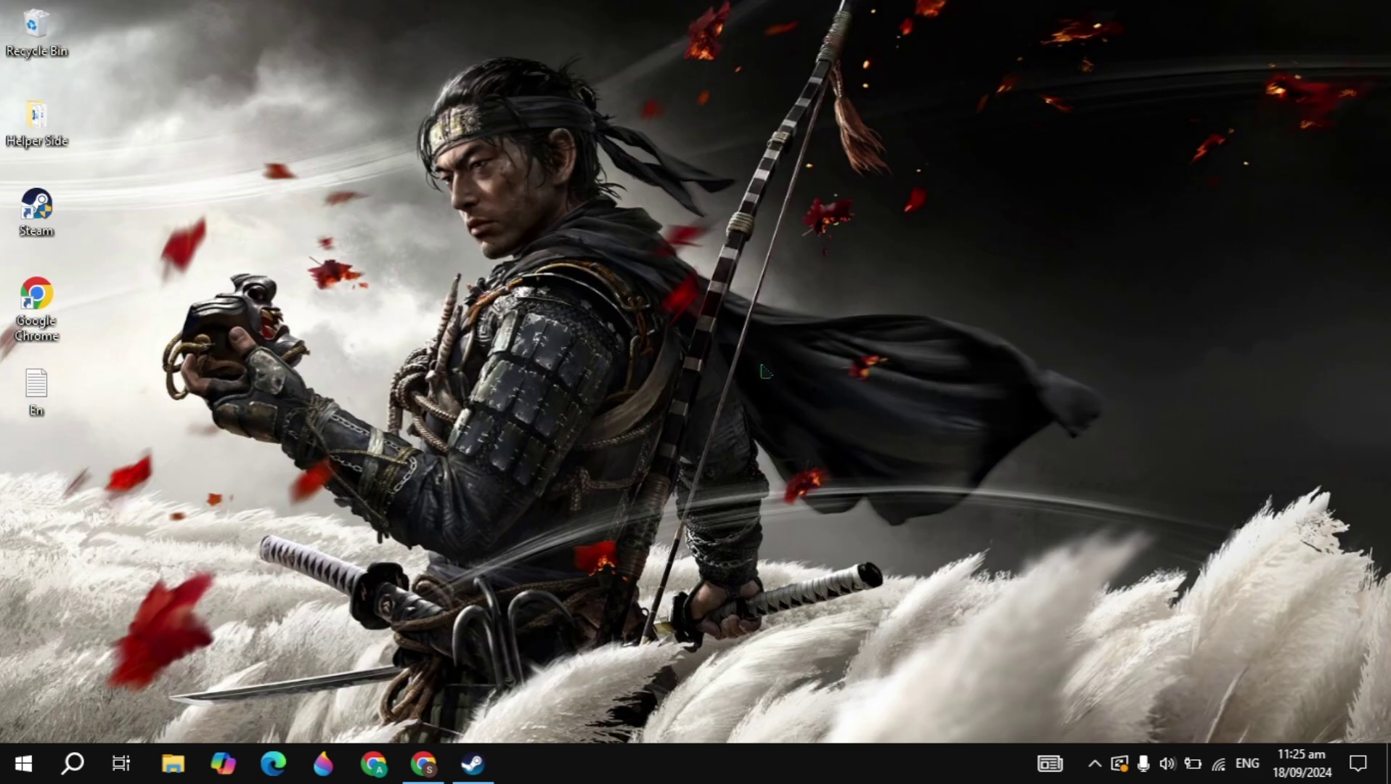
pyautogui.rightClick(693, 757)
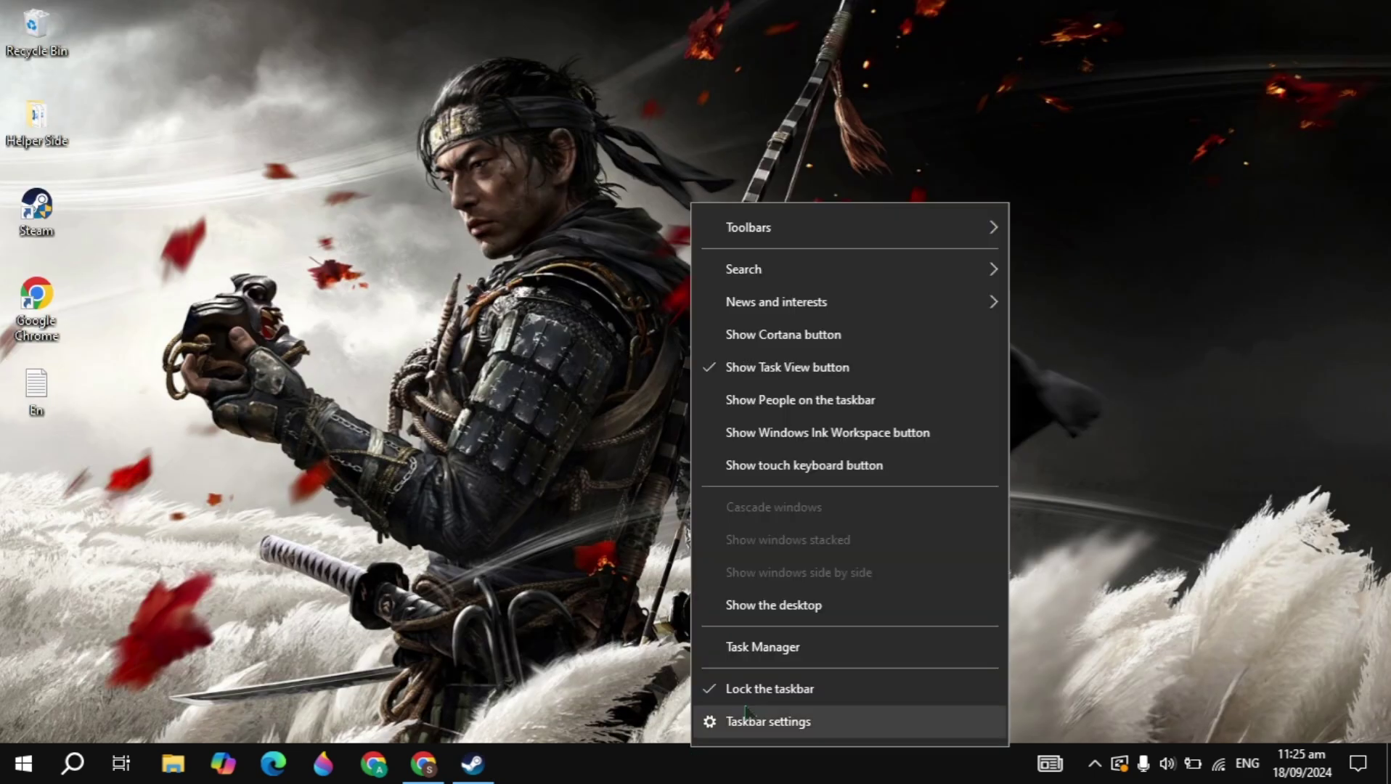
pyautogui.click(791, 650)
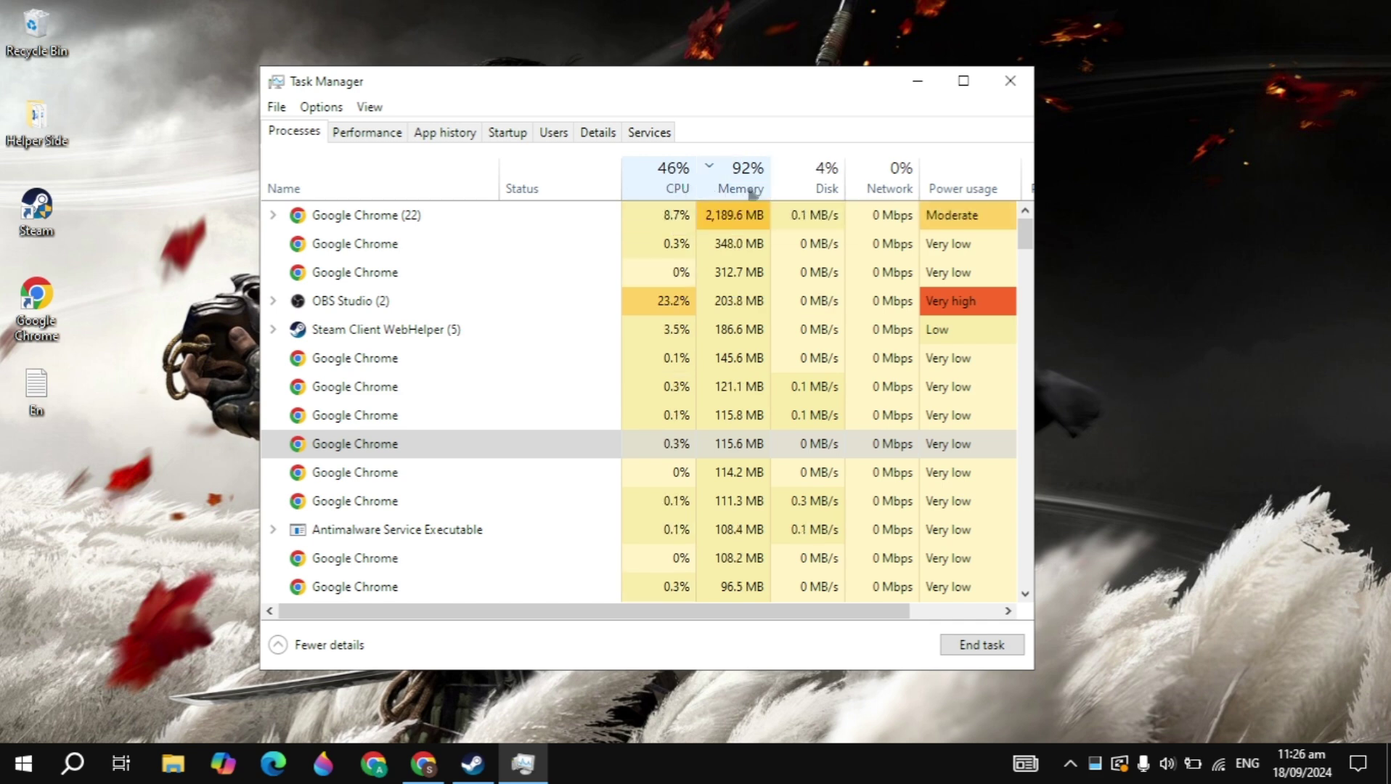
# Step: Sort the running processes by memory usage, highest first, and select the Google Chrome process group
pyautogui.click(752, 190)
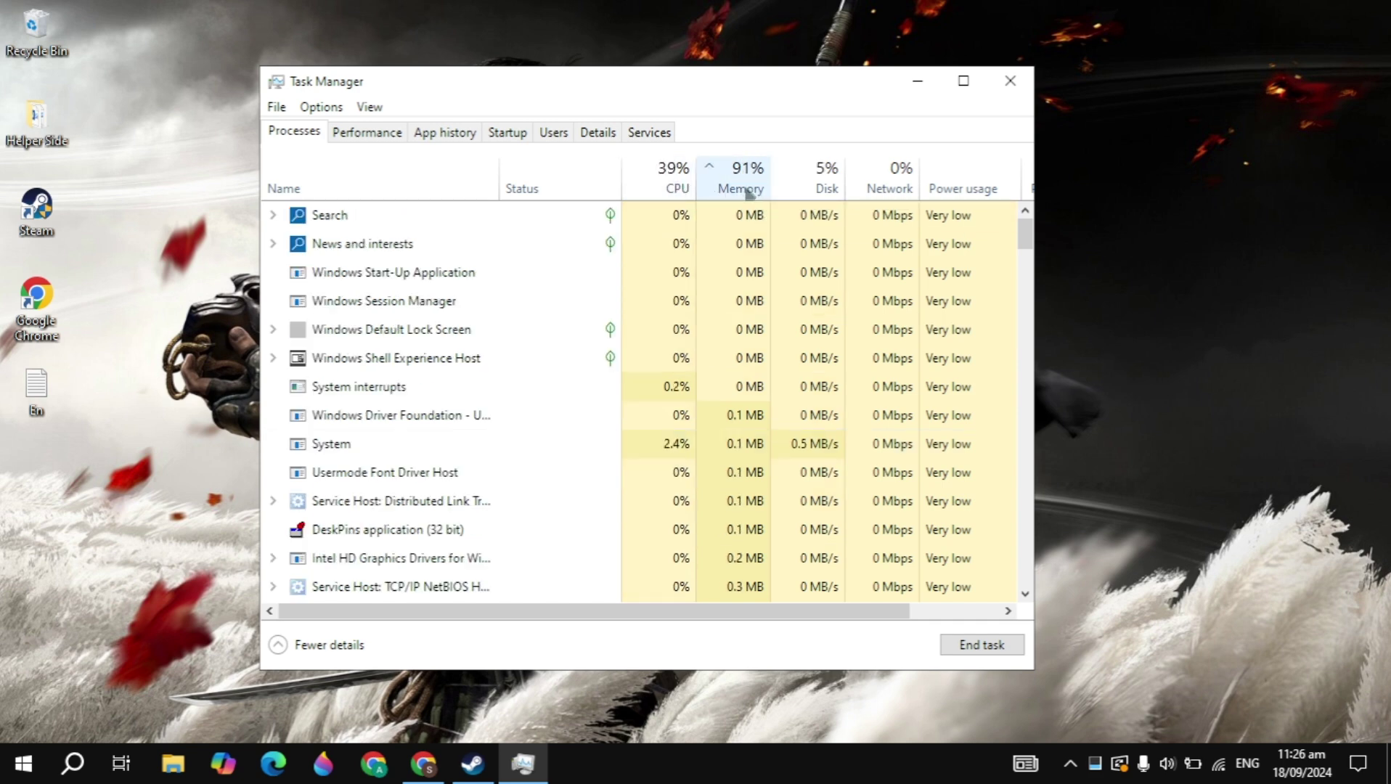
pyautogui.click(747, 190)
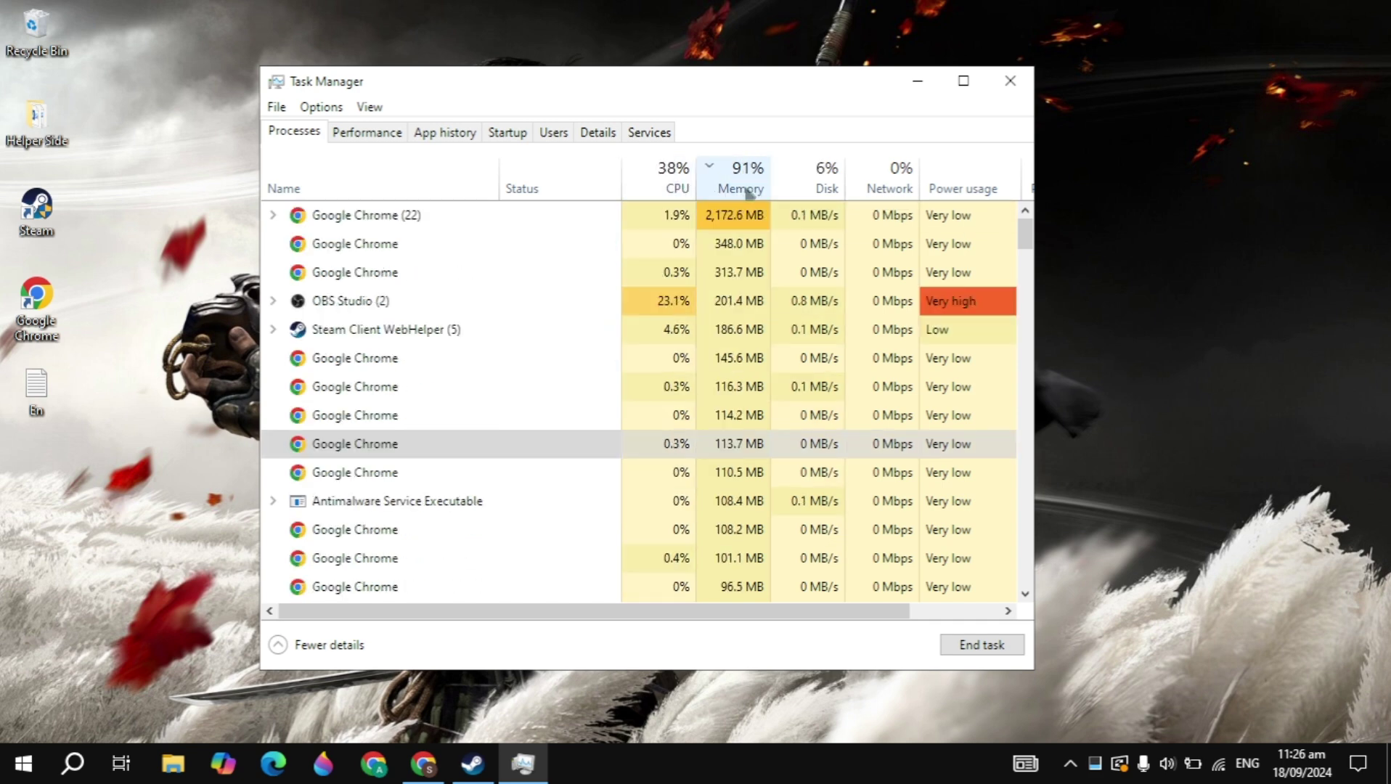
pyautogui.click(434, 223)
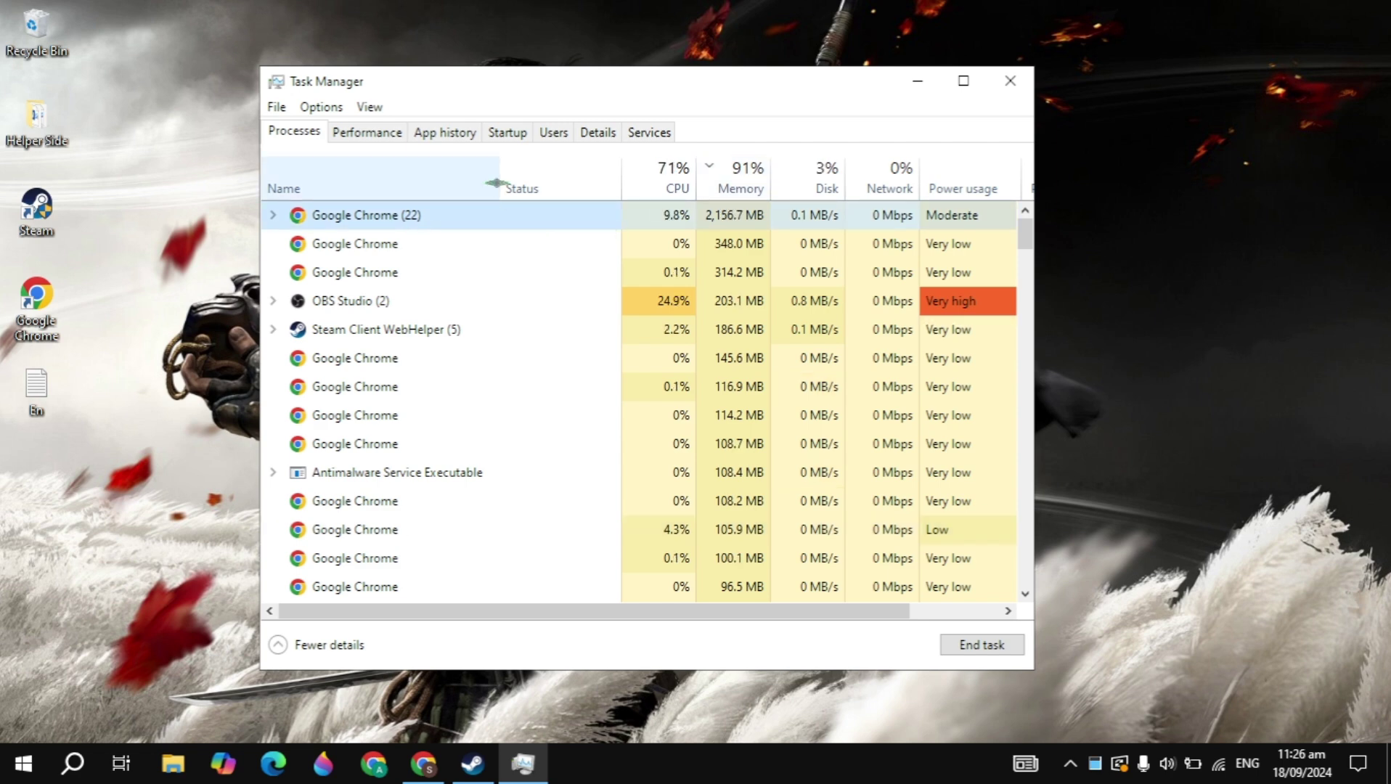
# Step: Review which startup apps are enabled or disabled, then close Task Manager
pyautogui.click(507, 132)
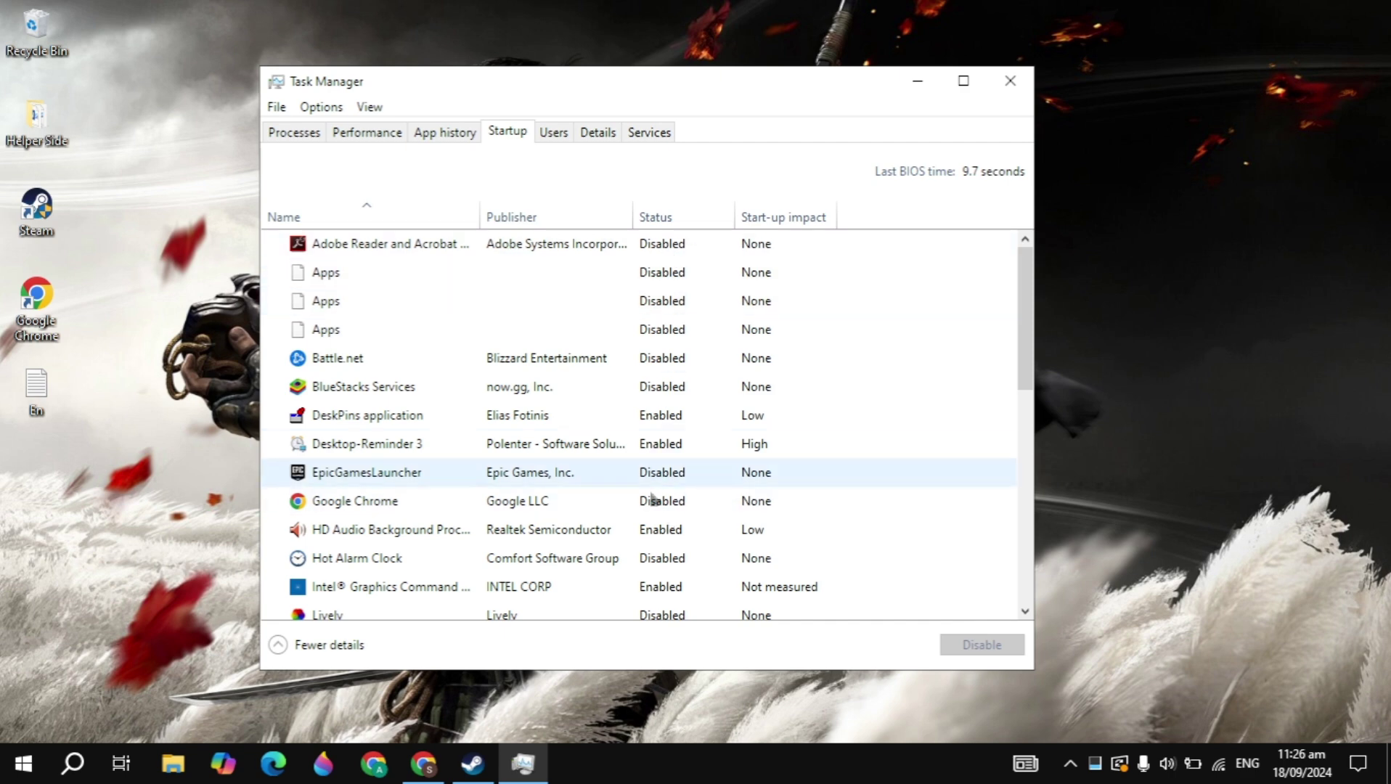
pyautogui.scroll(-7, 652, 503)
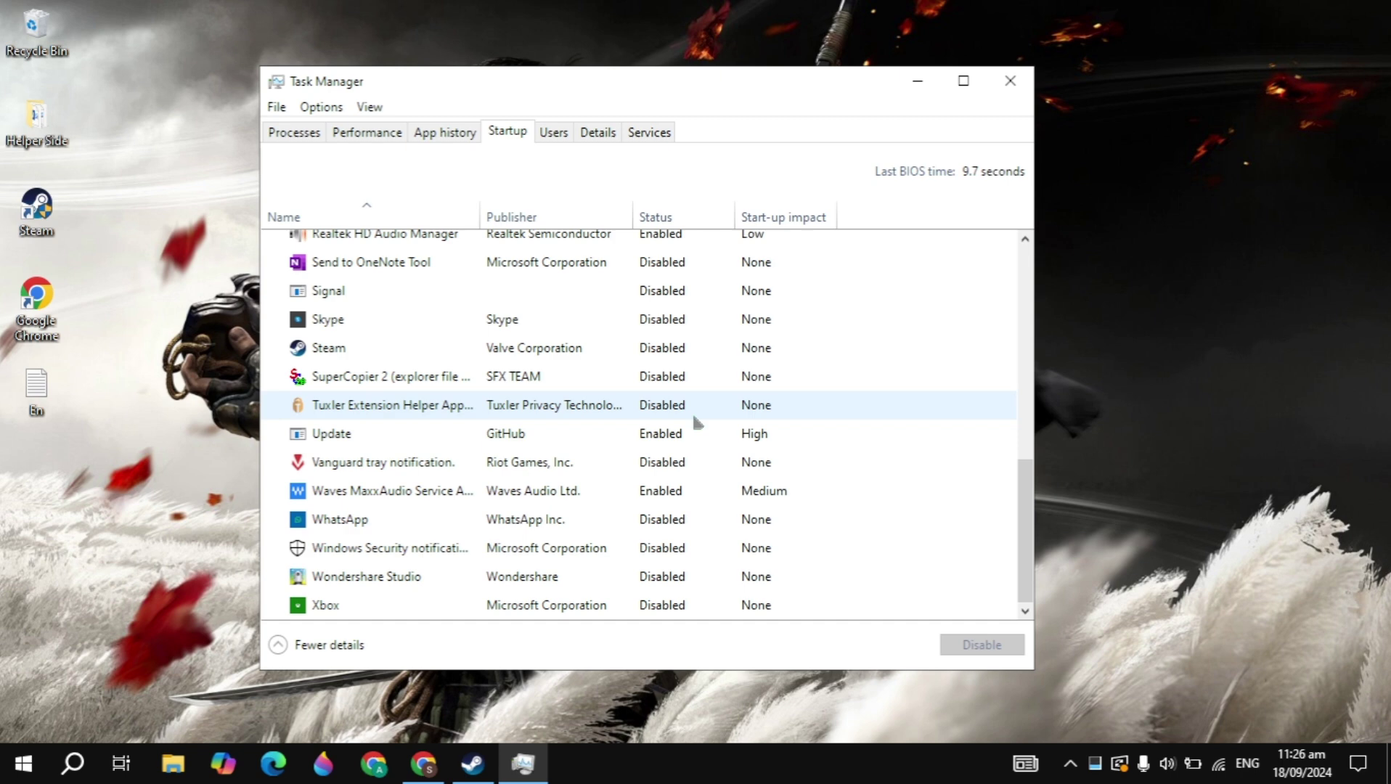
pyautogui.scroll(8, 697, 423)
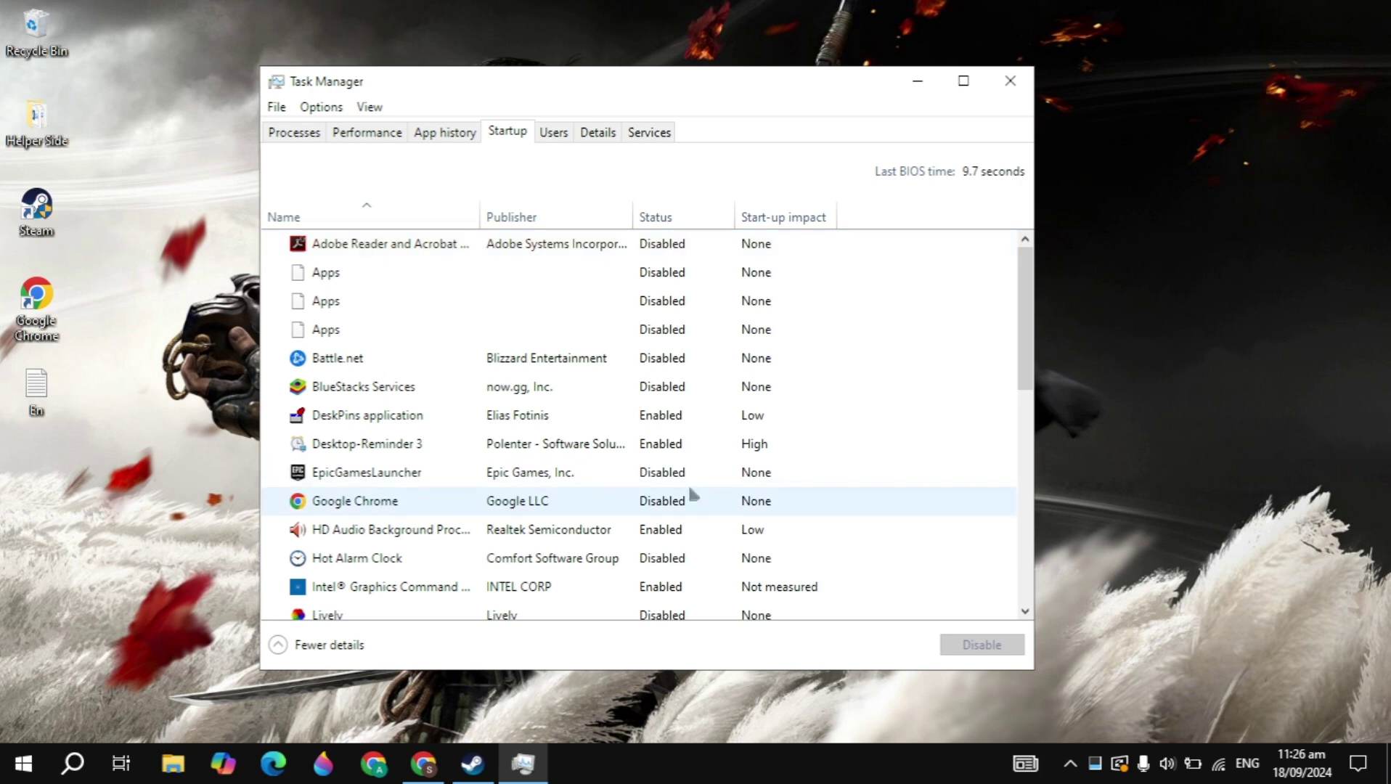
pyautogui.click(1010, 80)
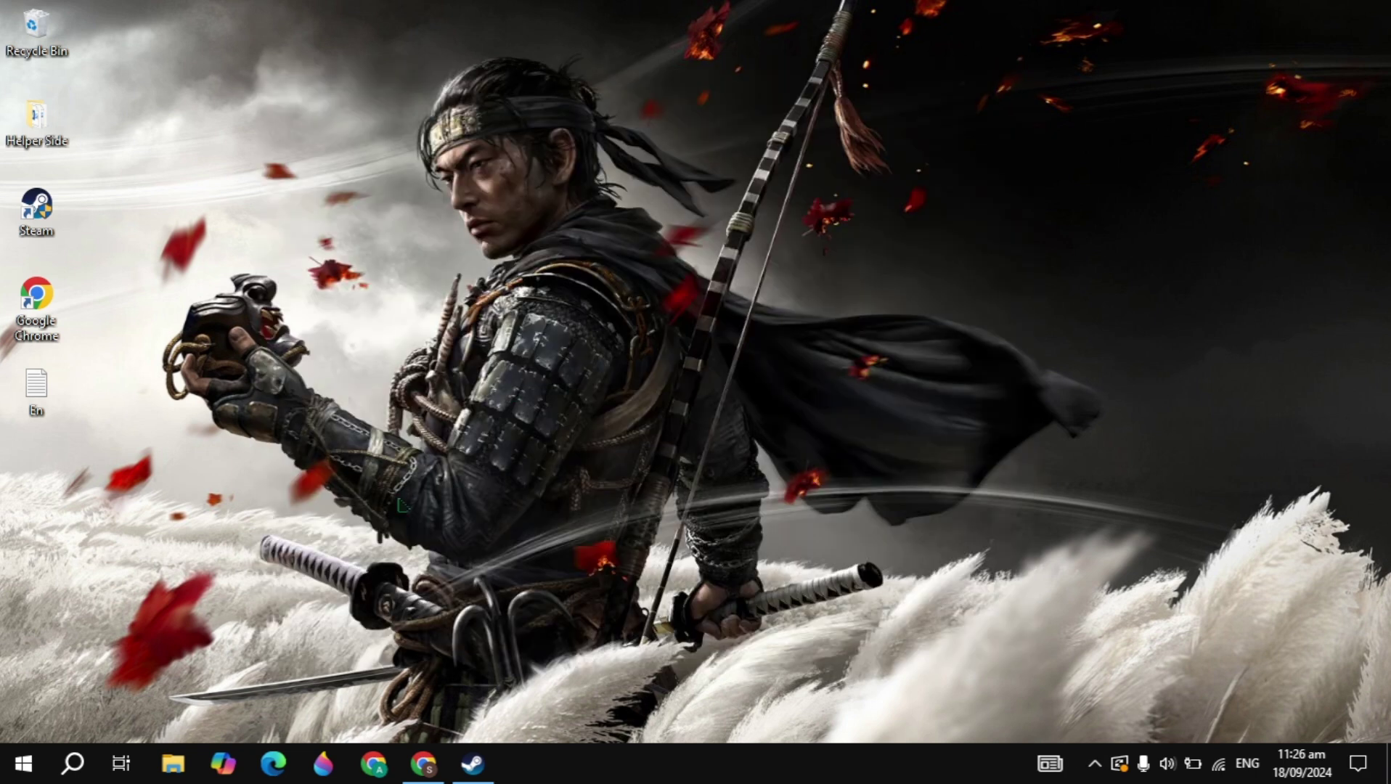
# Step: Open Control Panel and display all its items as large icons
pyautogui.click(67, 774)
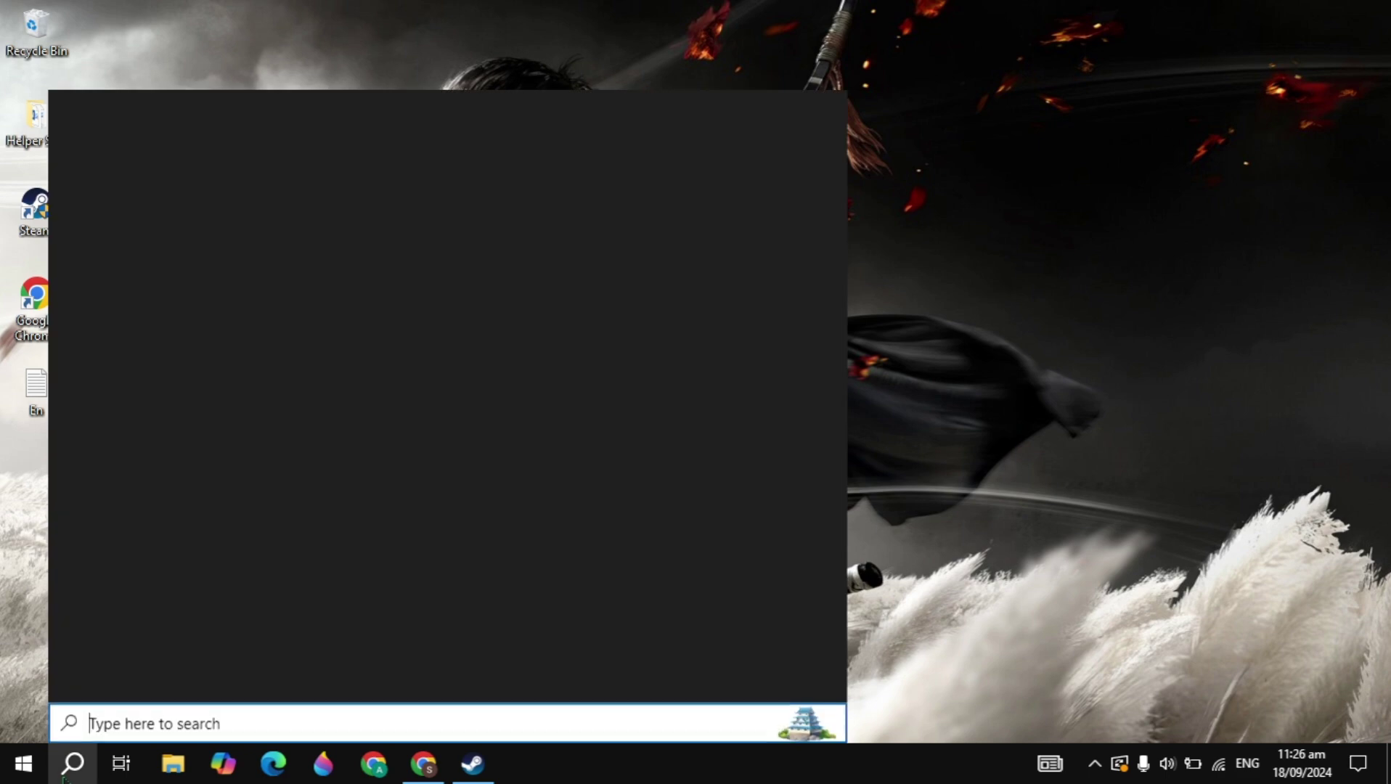
pyautogui.write('control')
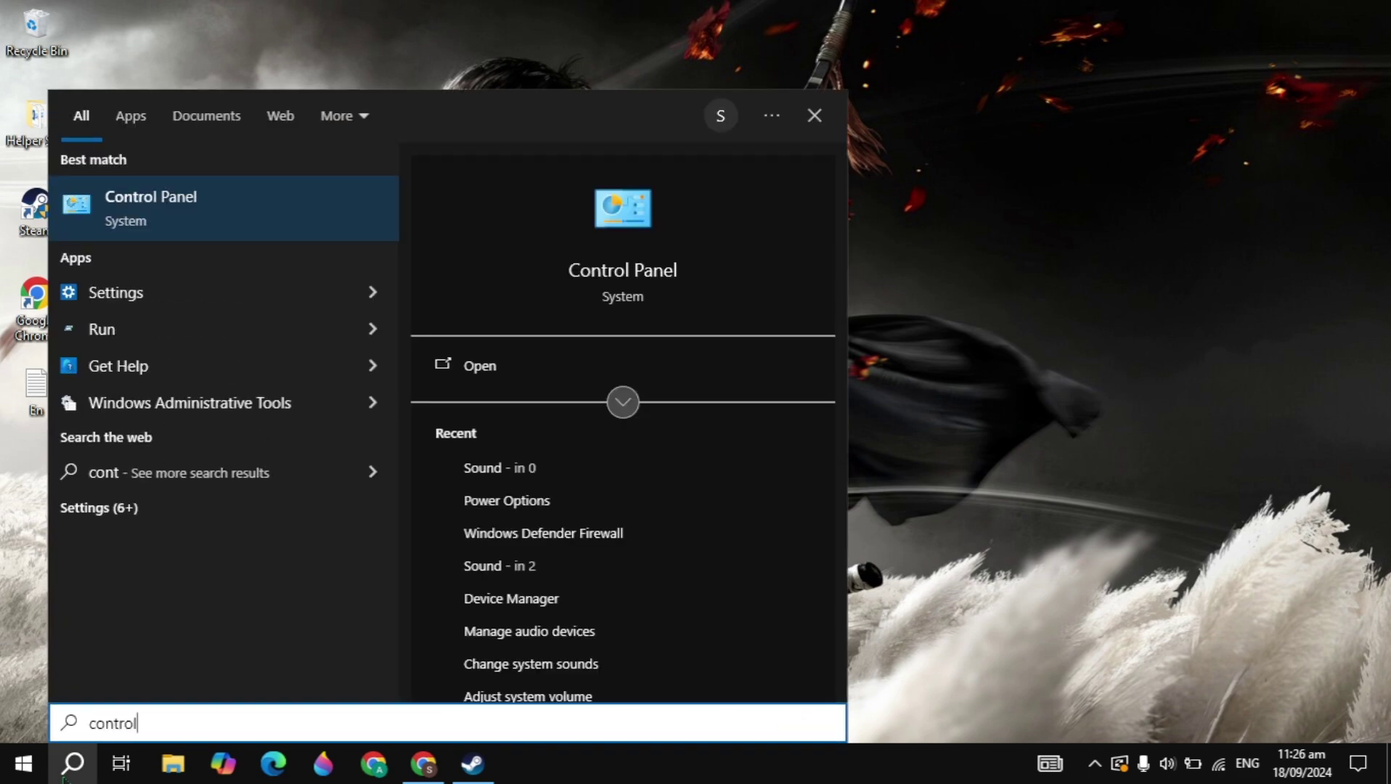
pyautogui.press('Return')
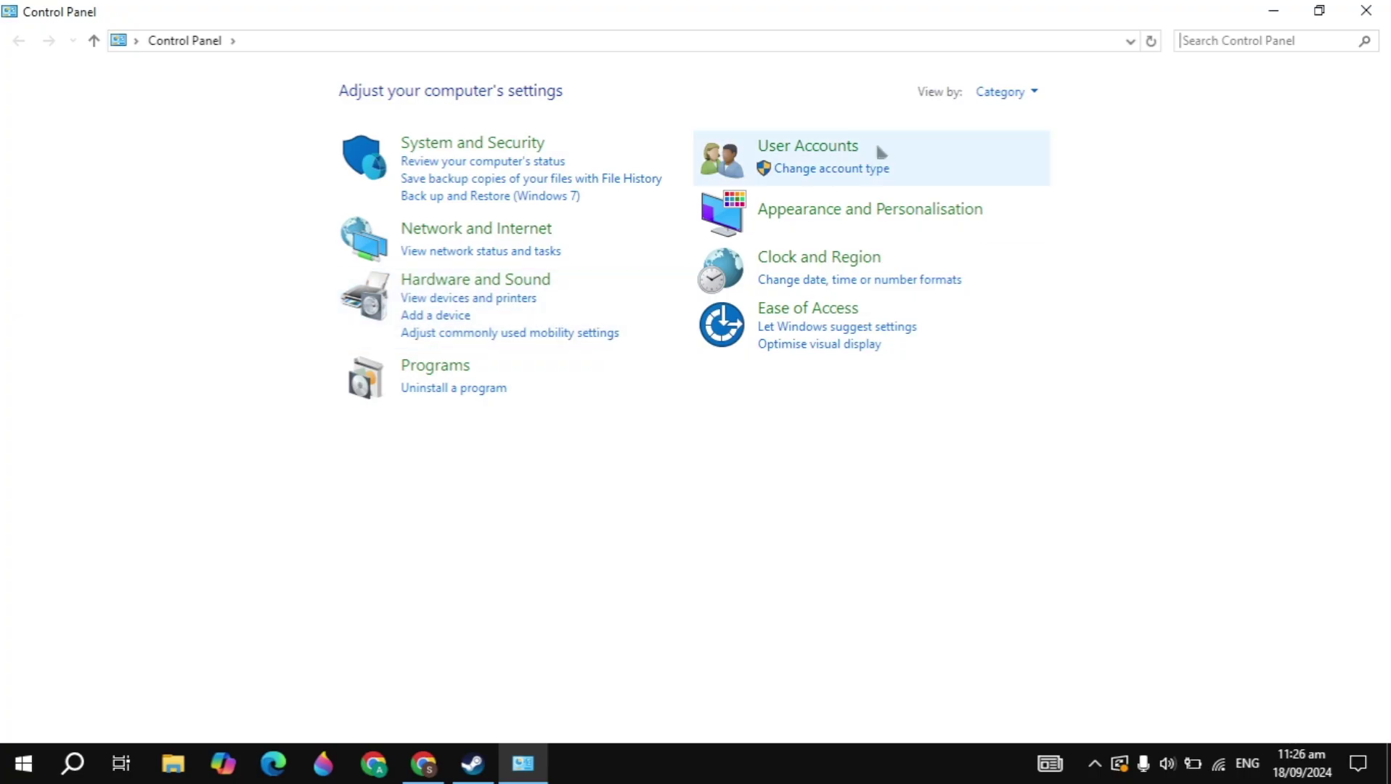
pyautogui.click(1009, 93)
pyautogui.click(1002, 150)
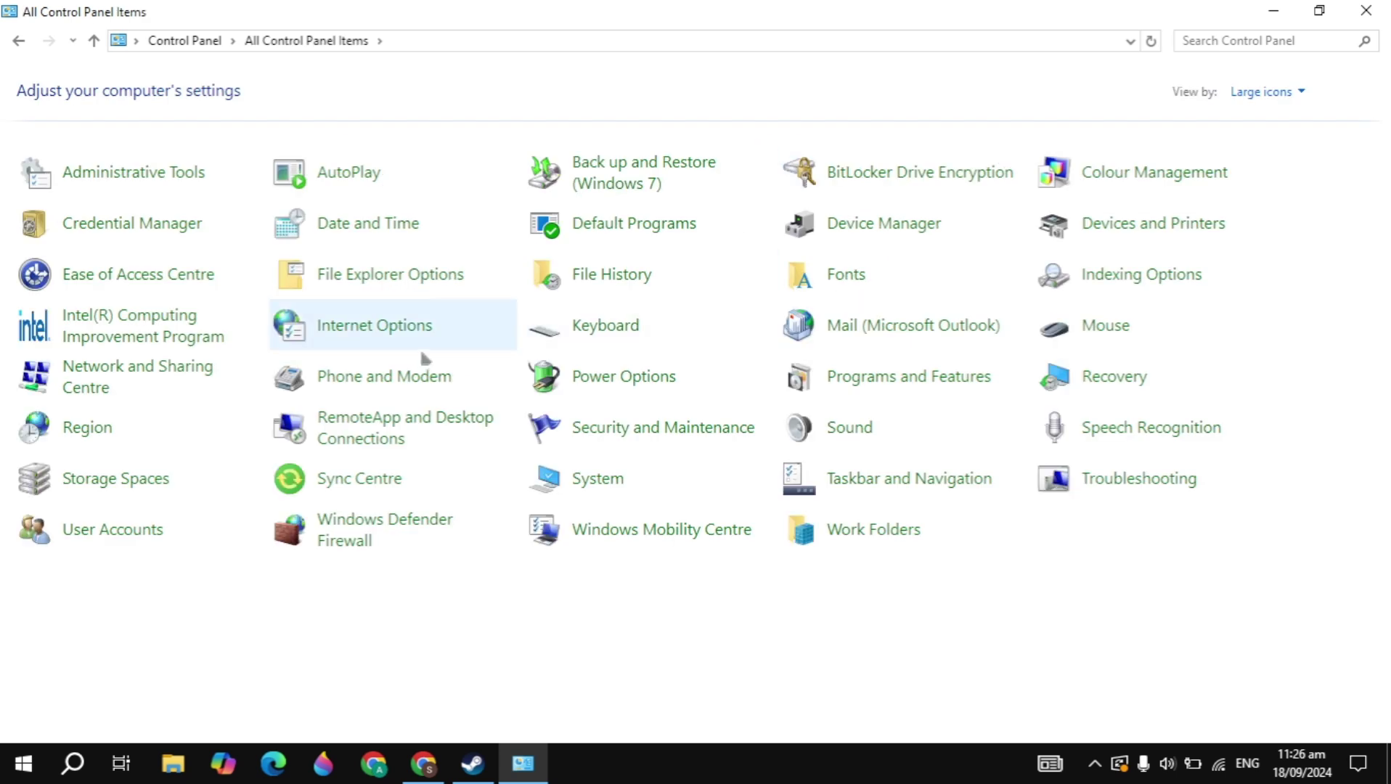
# Step: In Power Options, start a new power plan named My Custom Plan 13, proceed to its sleep and display settings, and close the window
pyautogui.click(632, 384)
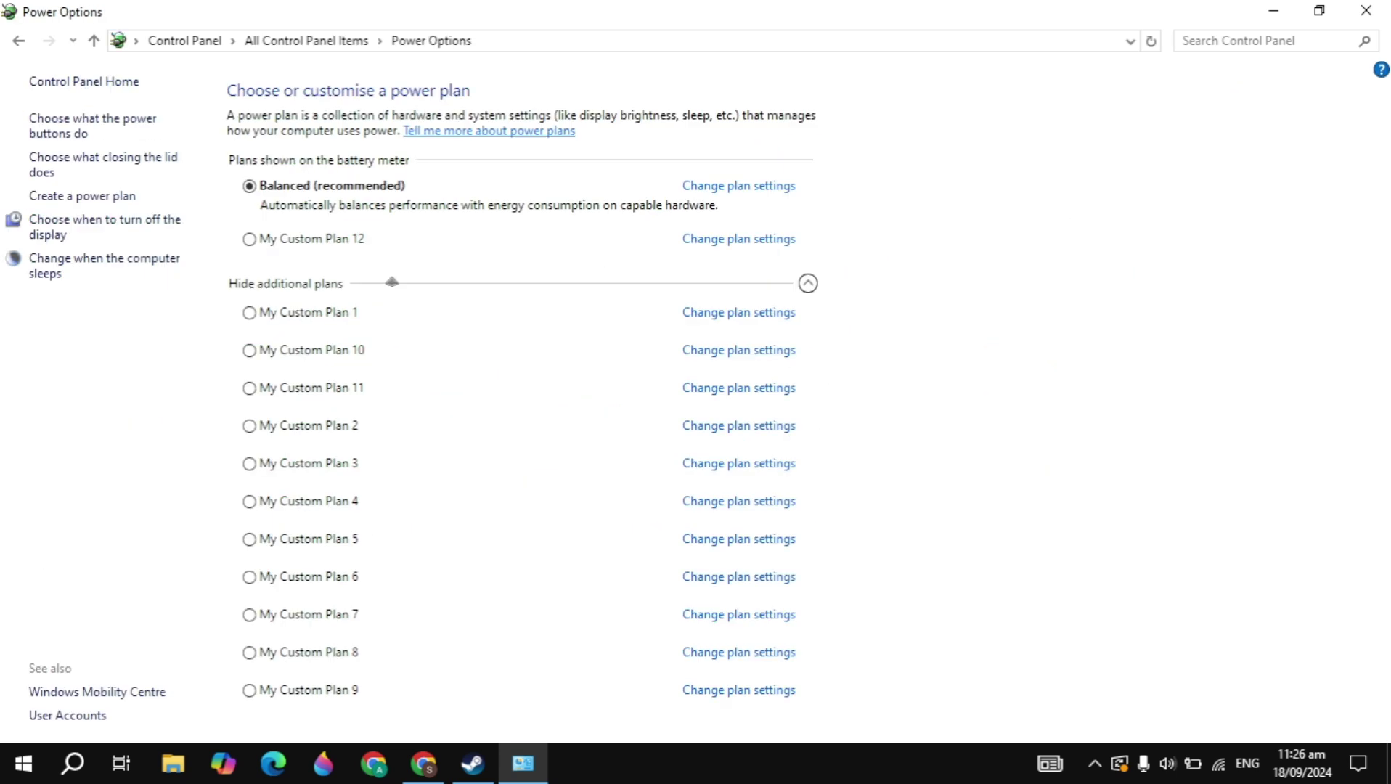
pyautogui.click(66, 196)
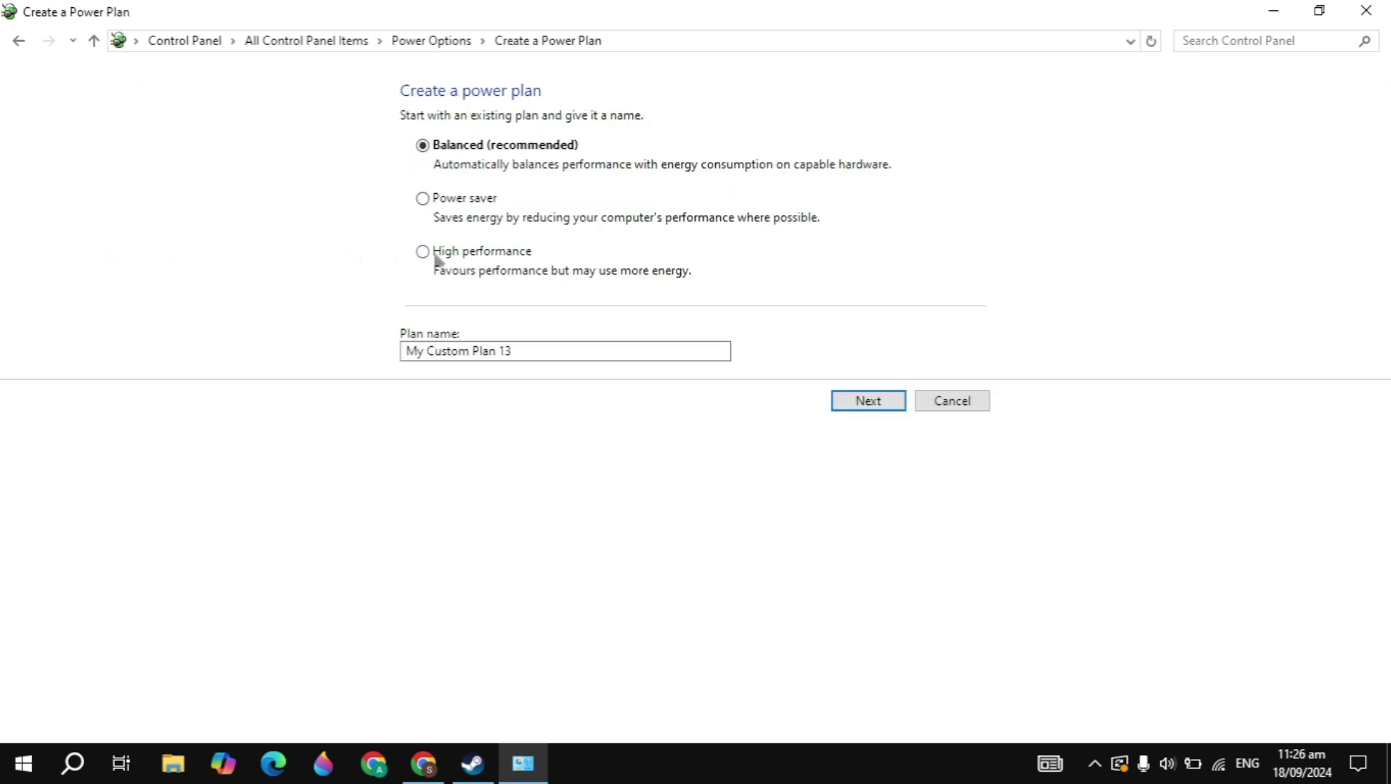
pyautogui.click(877, 403)
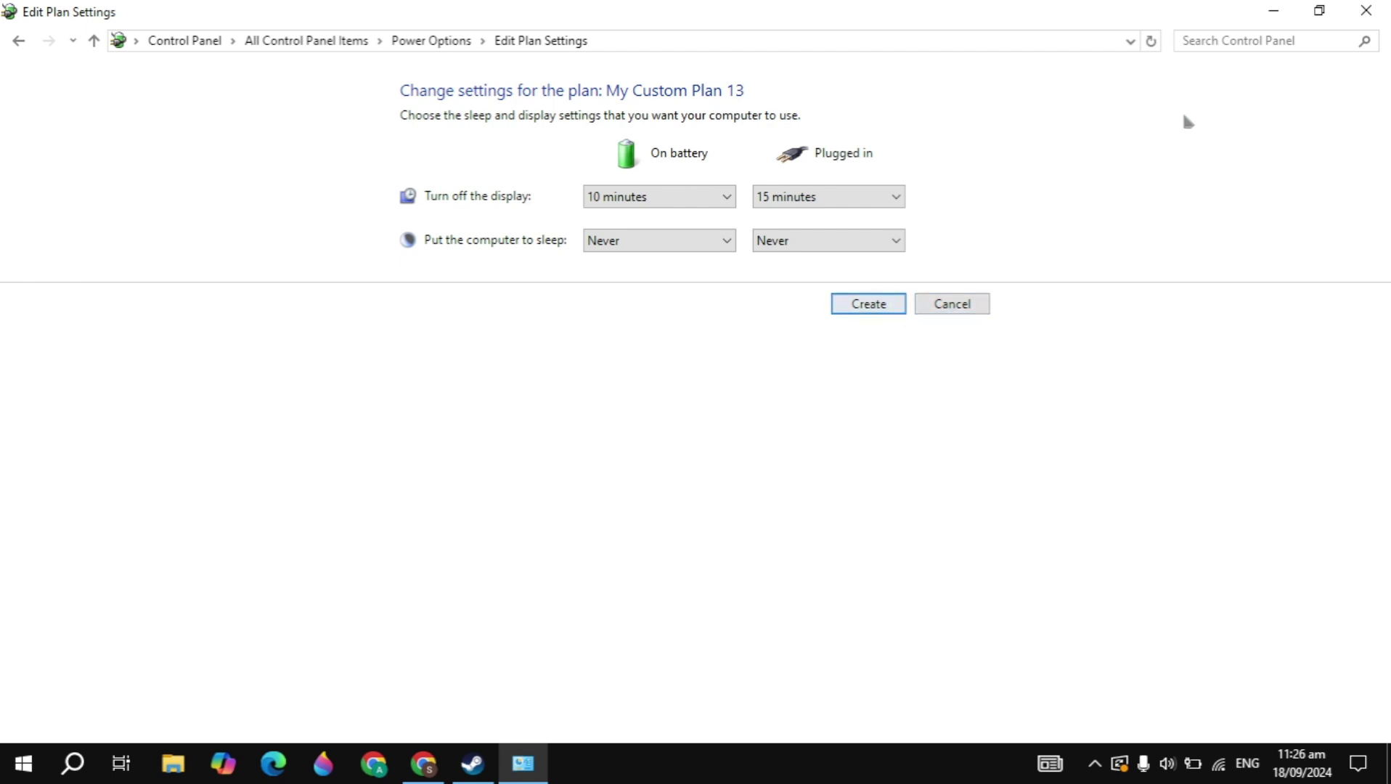
pyautogui.click(1365, 11)
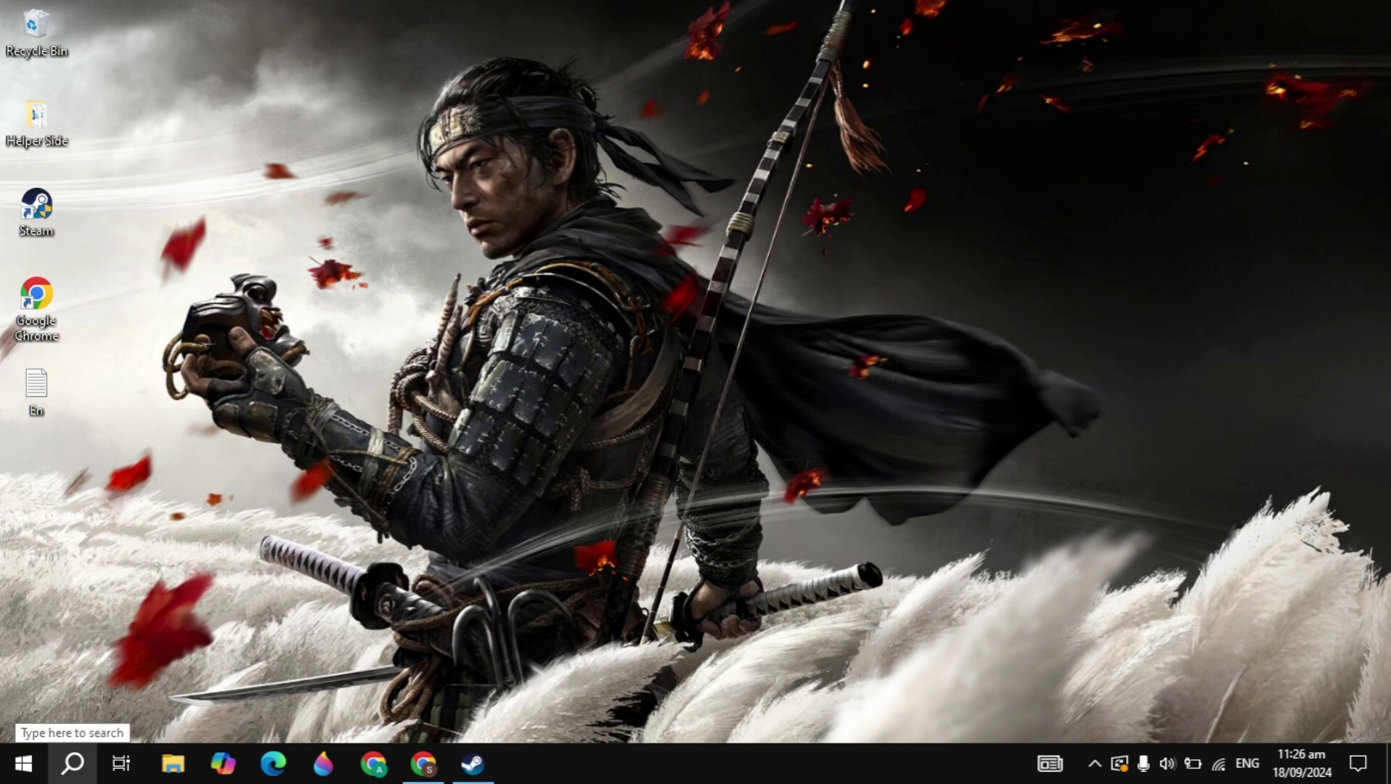
# Step: Check the Windows Game Mode setting and close the Settings window
pyautogui.click(72, 763)
pyautogui.write('game mod')
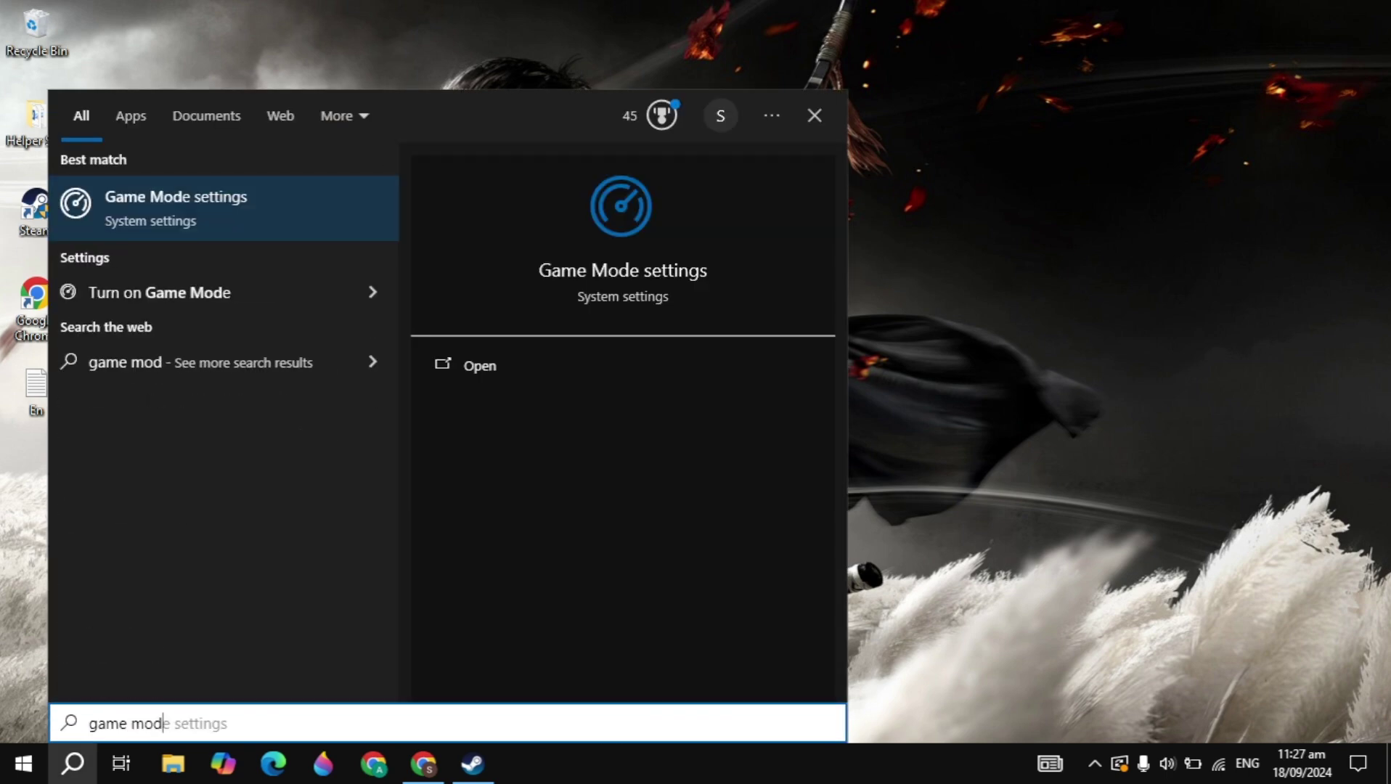
pyautogui.press('Return')
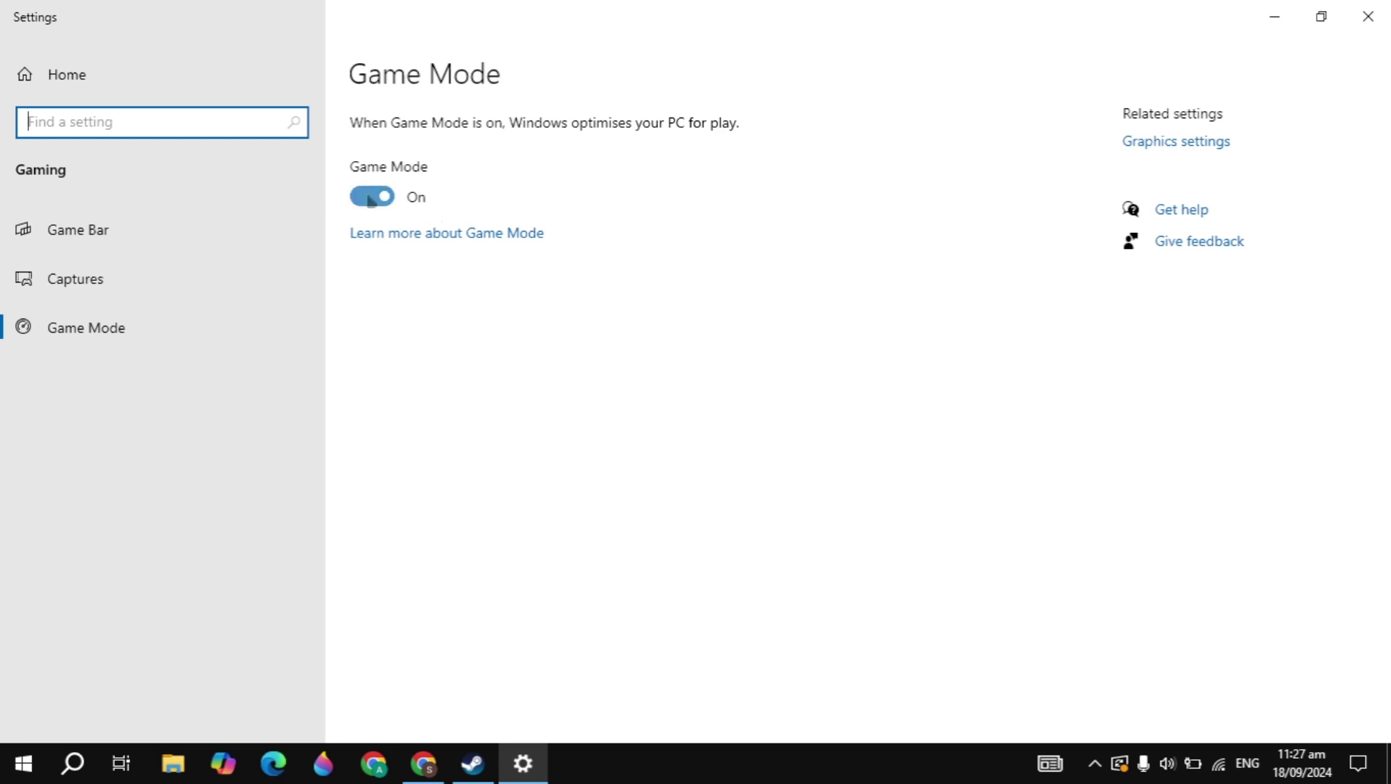
pyautogui.click(1368, 16)
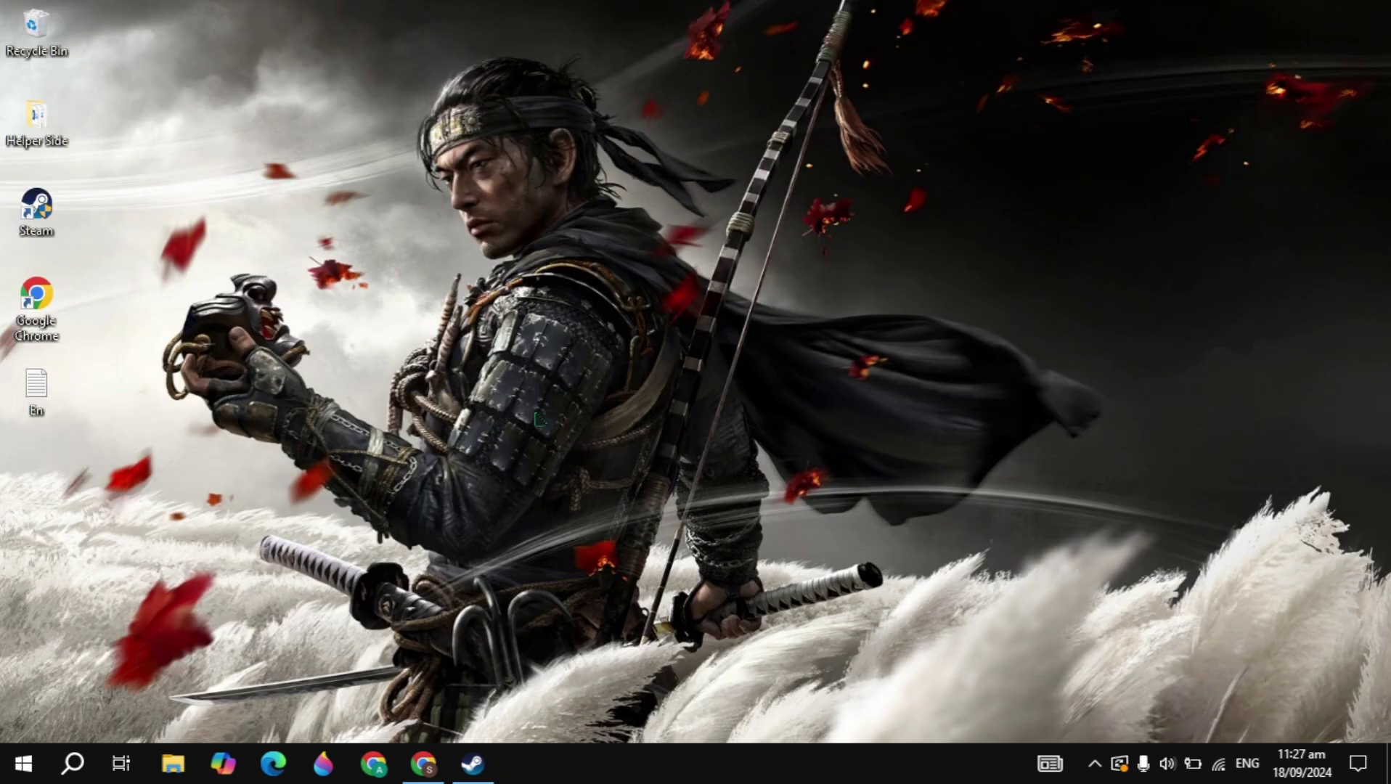
# Step: Open the advanced system settings and move the System Properties dialog to the middle of the desktop
pyautogui.click(73, 763)
pyautogui.write('advanced sys')
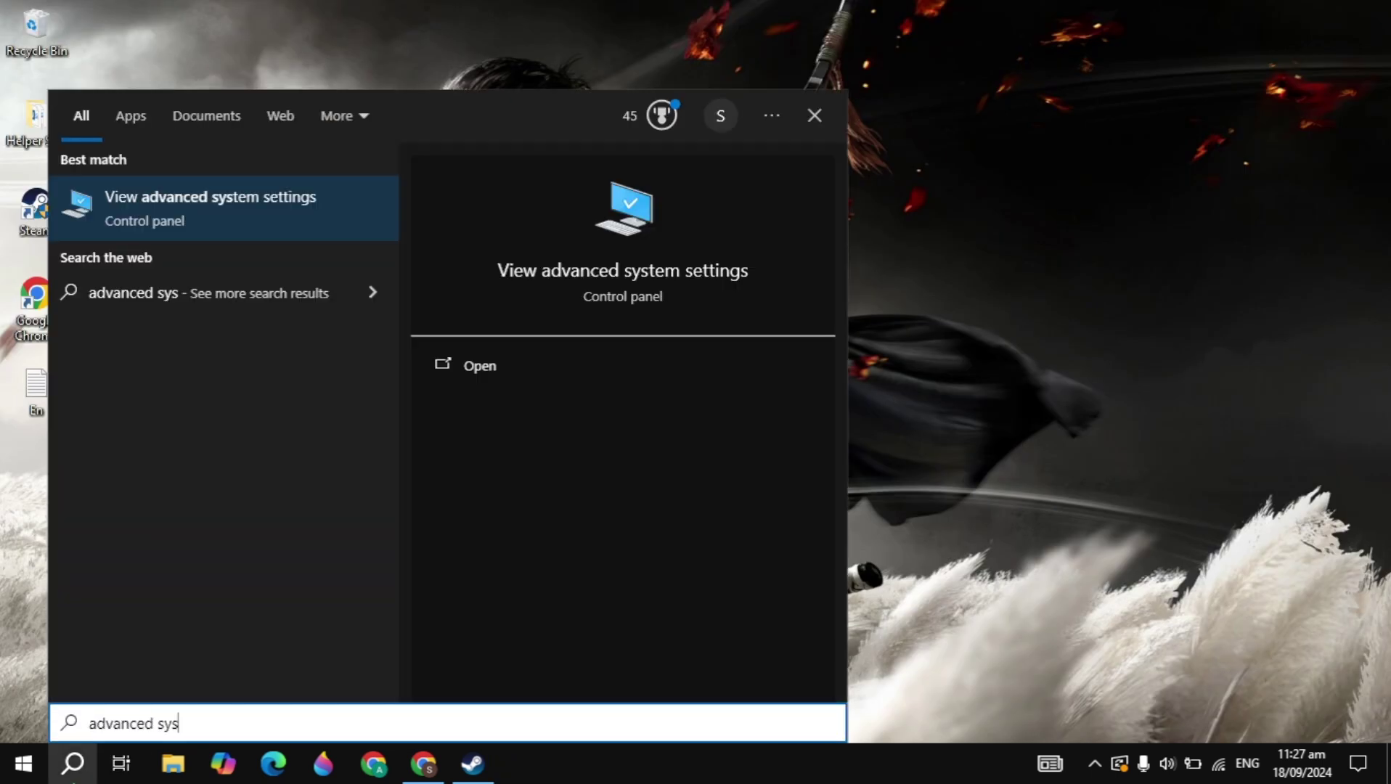
pyautogui.click(286, 202)
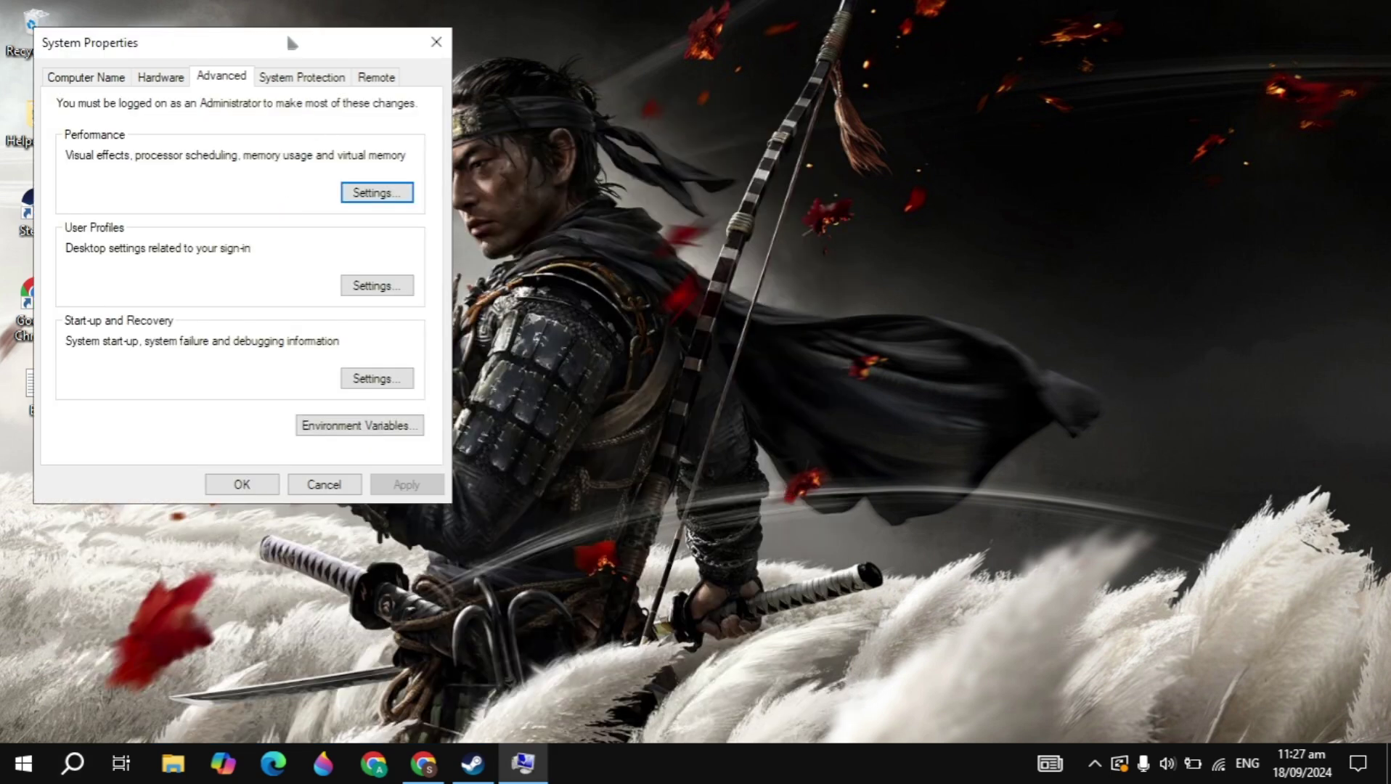
pyautogui.moveTo(288, 38); pyautogui.dragTo(695, 151)
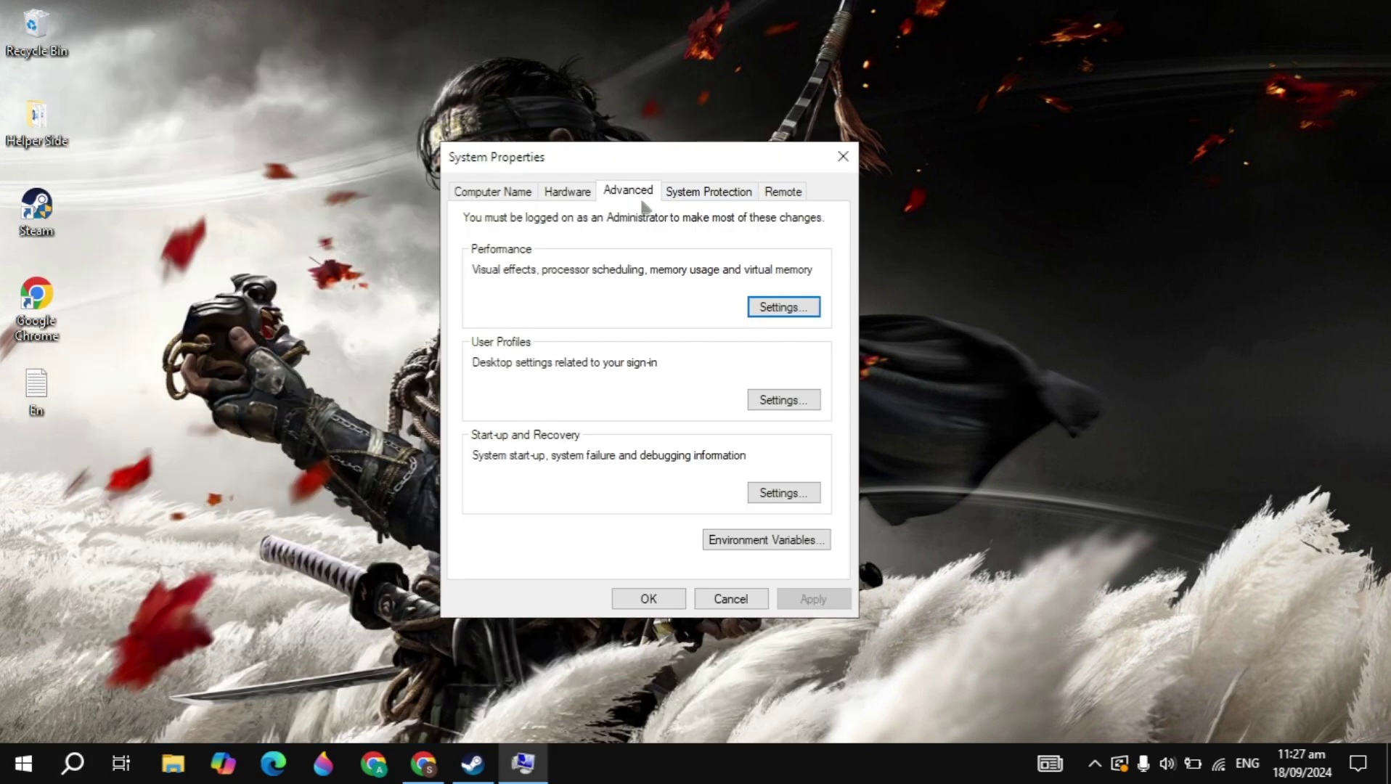
# Step: Open the virtual memory settings from the advanced performance options, keeping automatic paging file management turned off
pyautogui.click(790, 312)
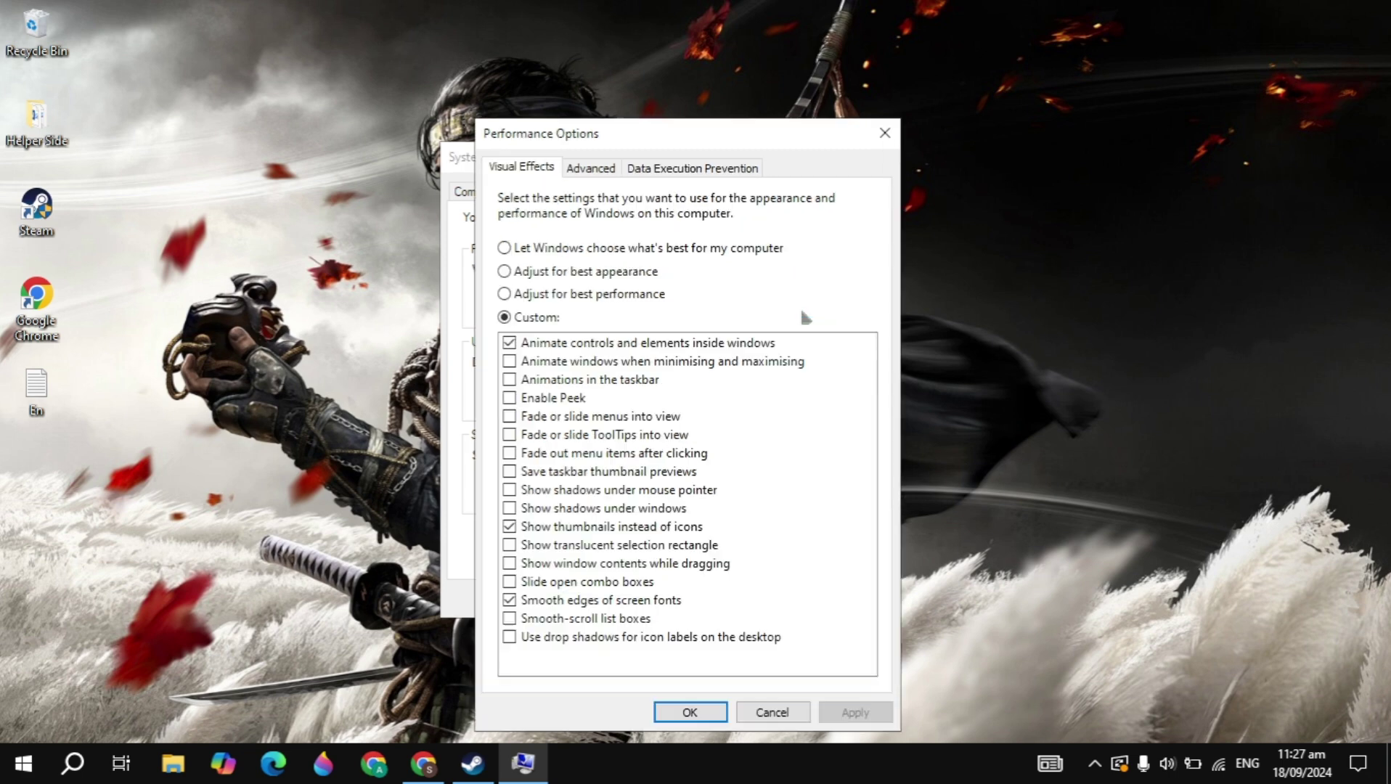
pyautogui.click(581, 173)
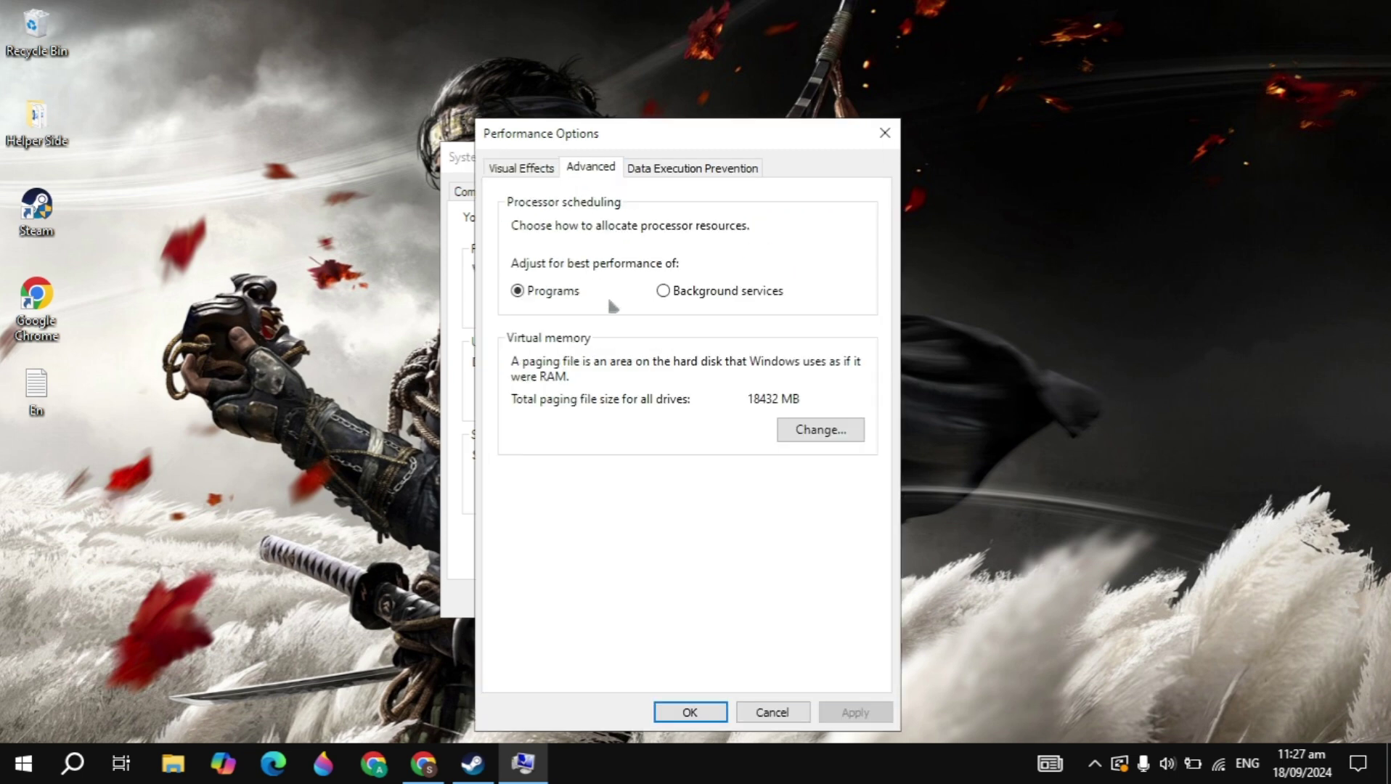
pyautogui.click(835, 436)
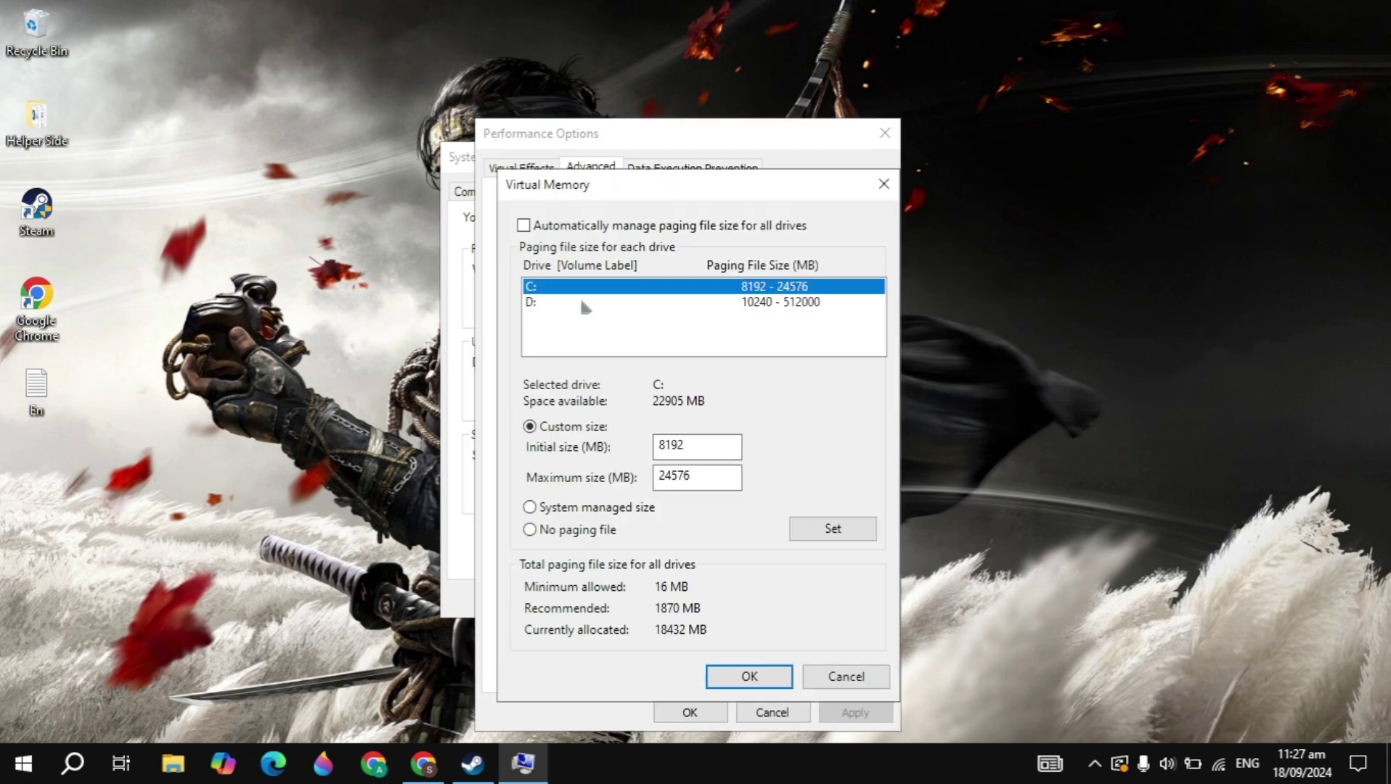
pyautogui.click(523, 225)
pyautogui.click(522, 225)
# Step: Open Calculator and multiply 8 by 1024 to convert the RAM size from GB to MB
pyautogui.click(73, 763)
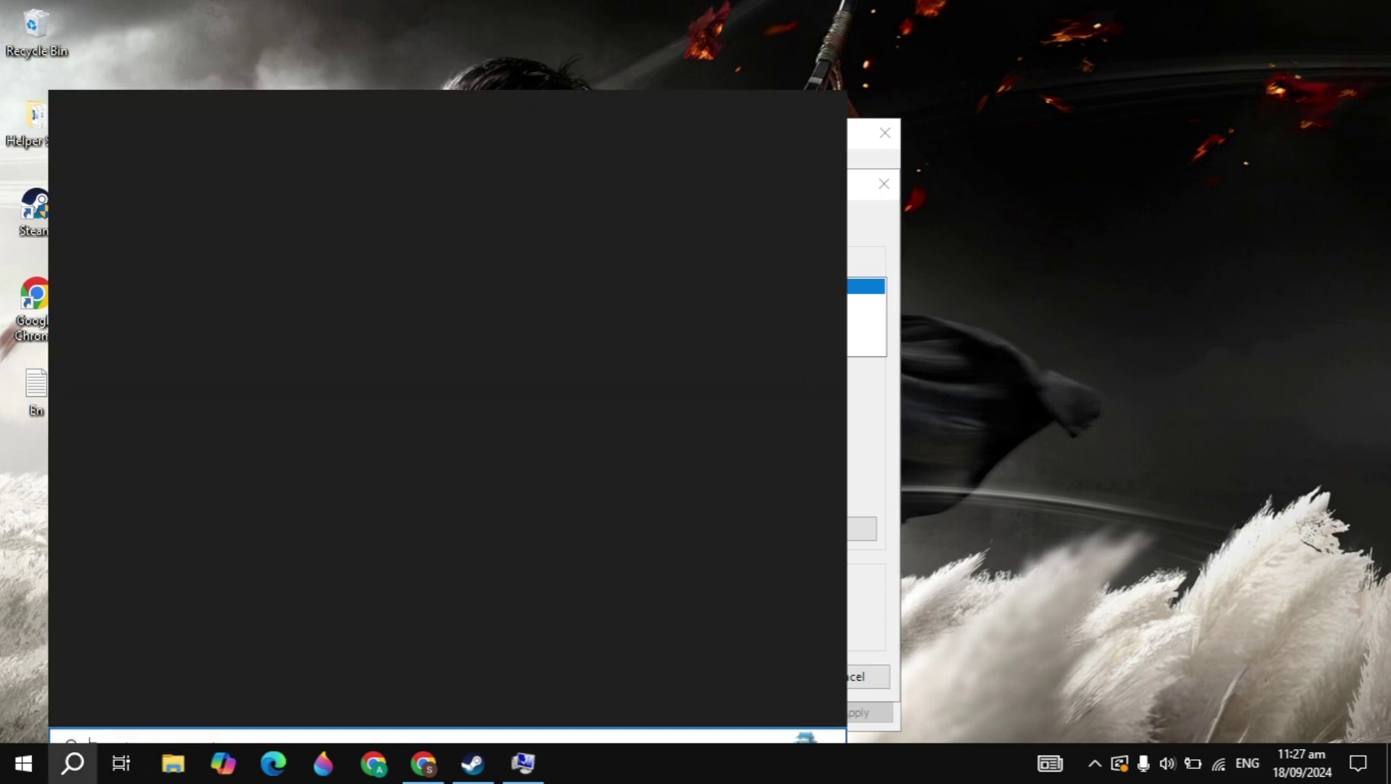
pyautogui.write('calcu')
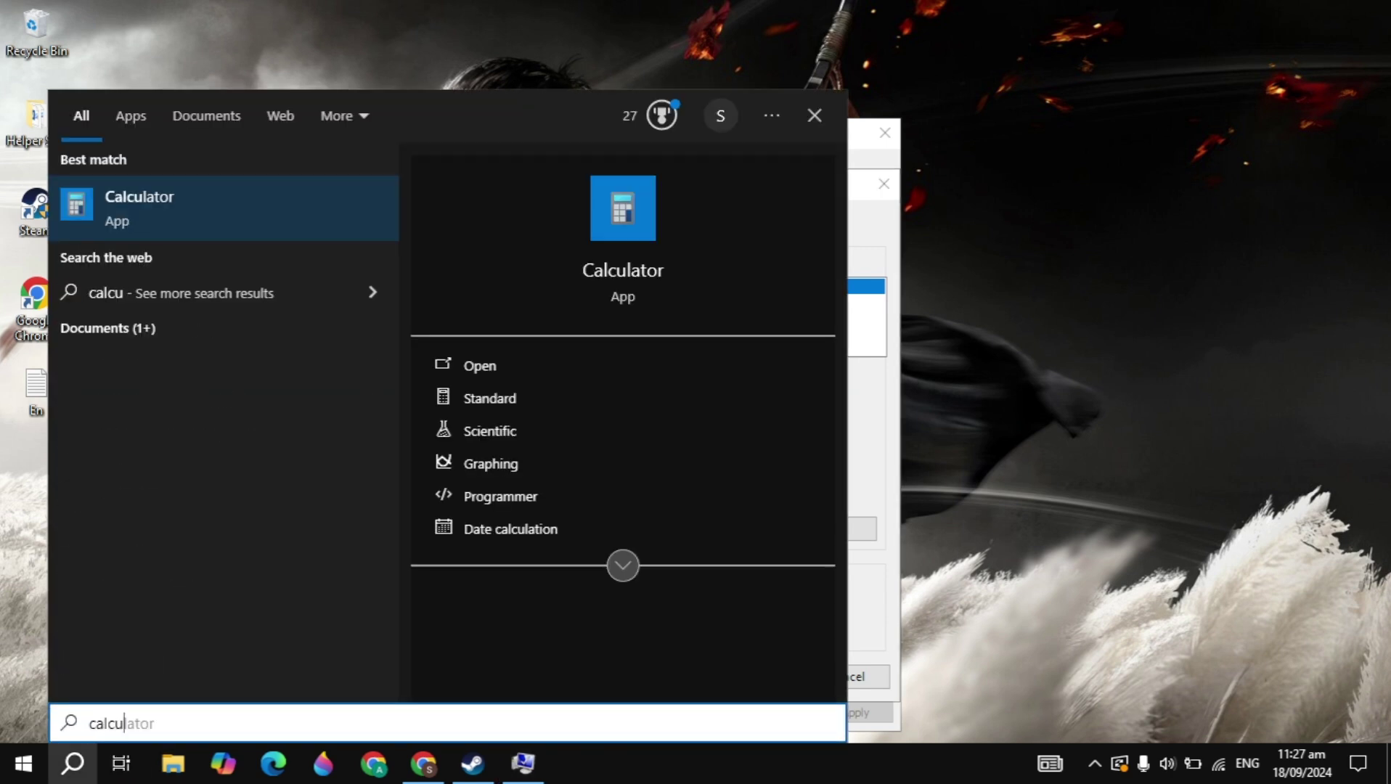
pyautogui.press('Escape')
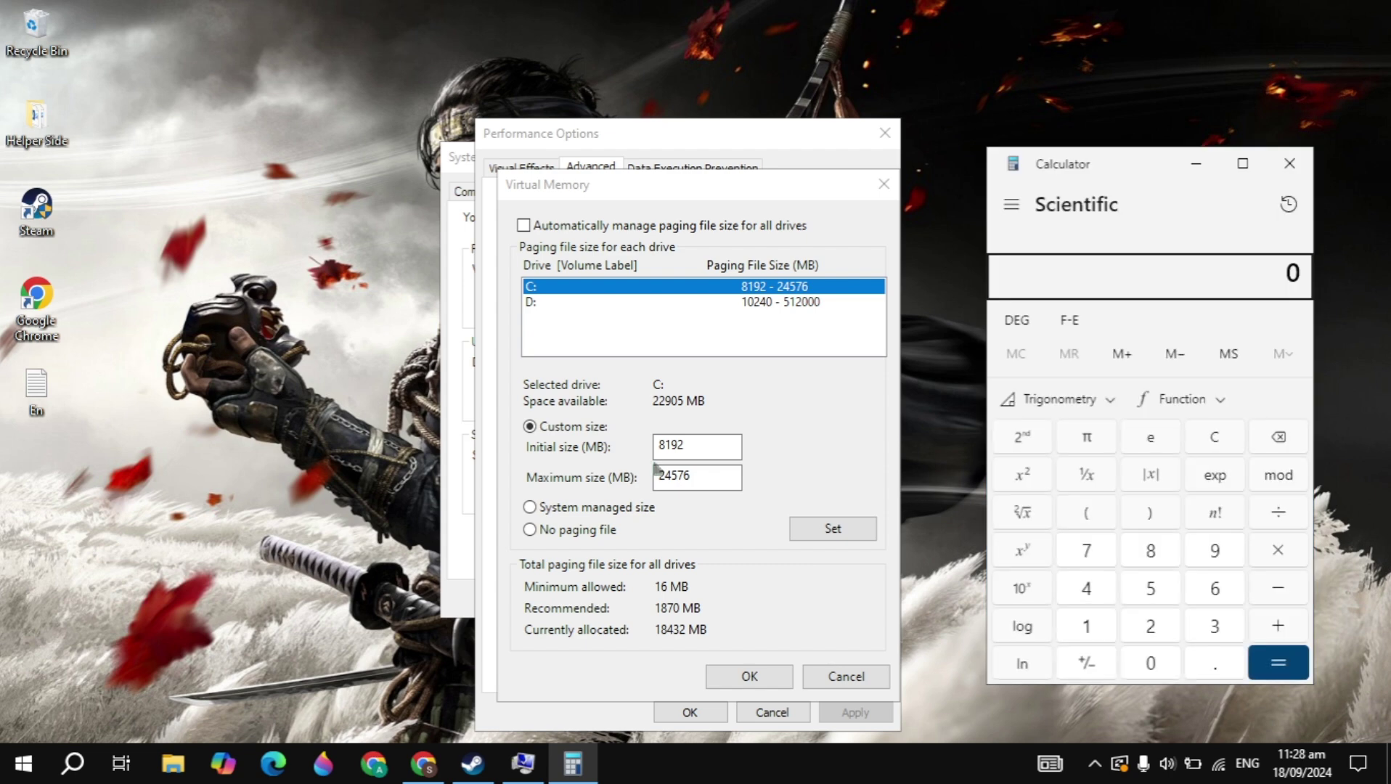
pyautogui.press('8')
pyautogui.press('*')
pyautogui.write('1024')
pyautogui.press('Return')
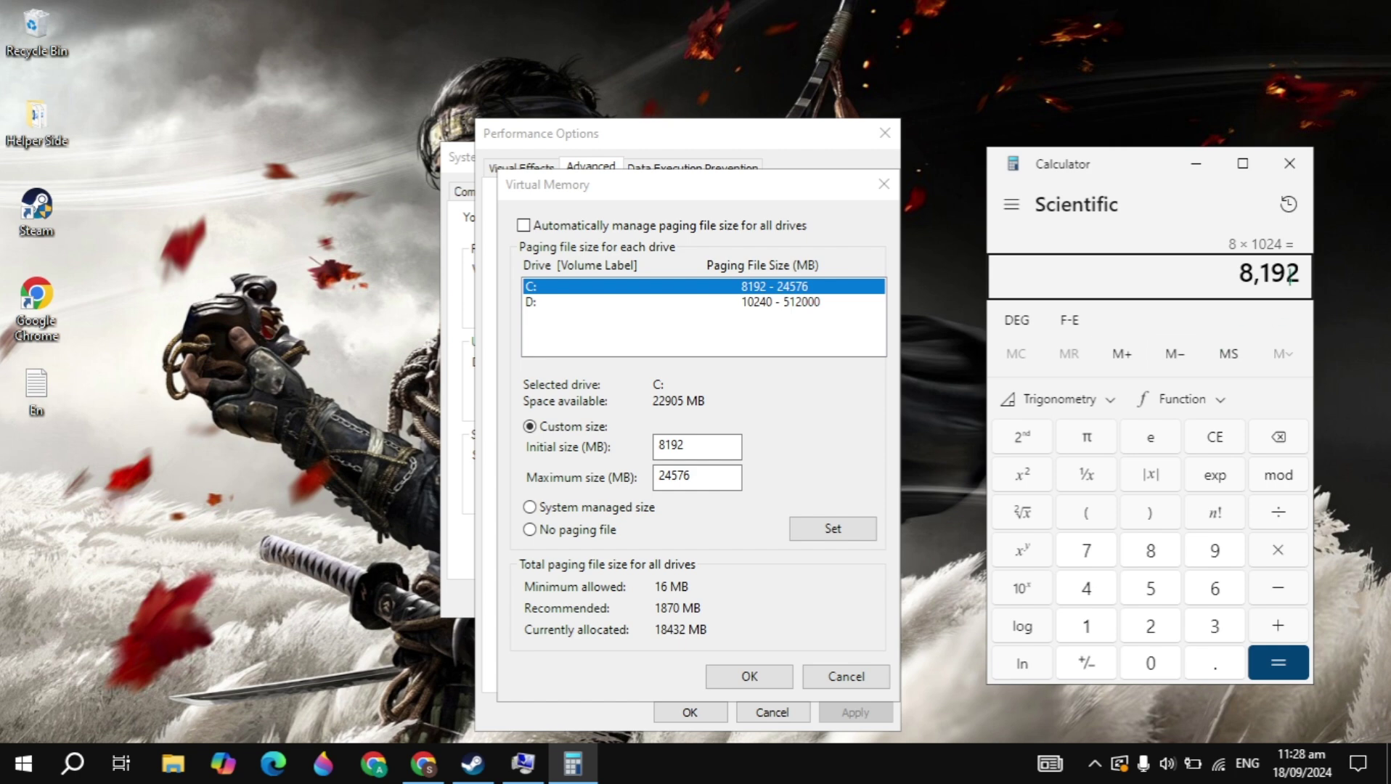
# Step: Multiply the calculated initial size by 3 to work out the maximum paging file size
pyautogui.press('*')
pyautogui.write('3')
pyautogui.press('Return')
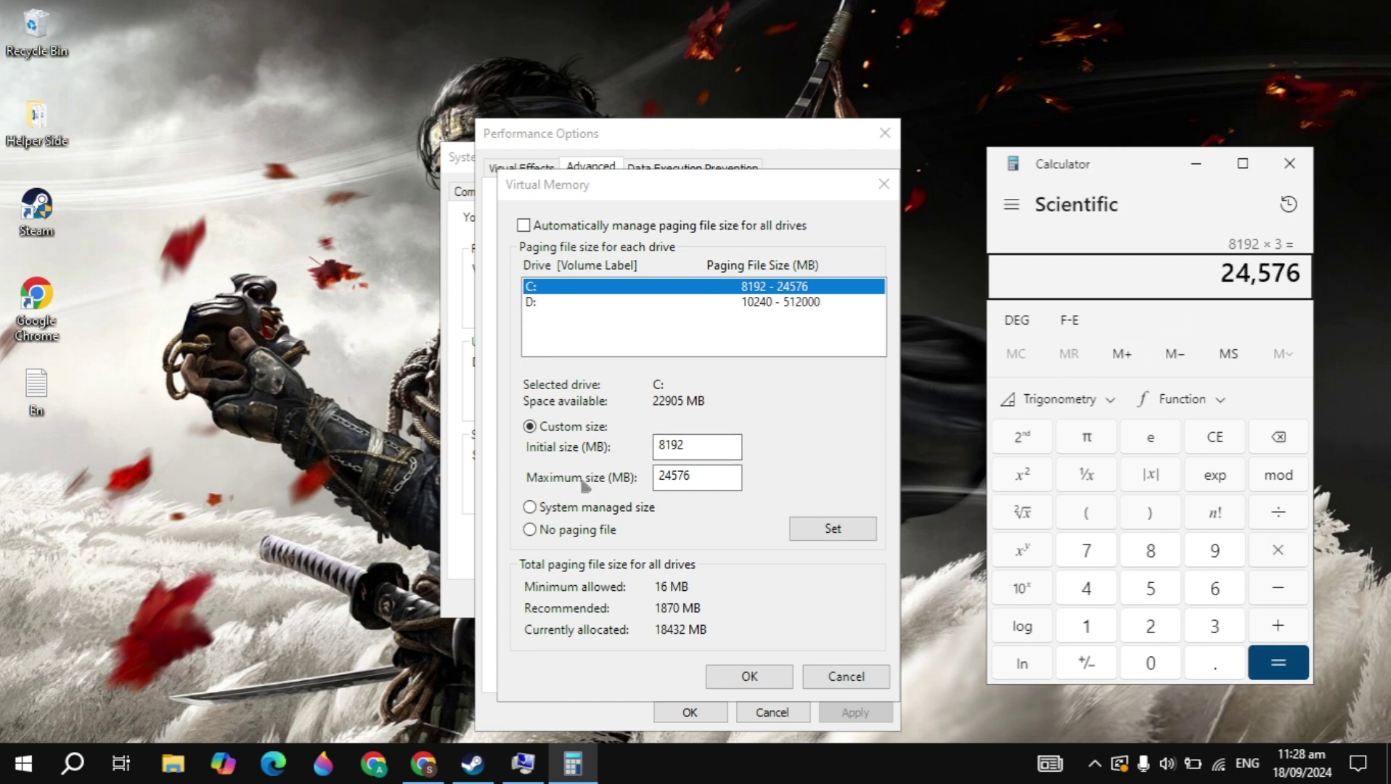
# Step: Clear the previous calculation and multiply 16 by 1024 to convert 16 GB of RAM to MB
pyautogui.click(1201, 448)
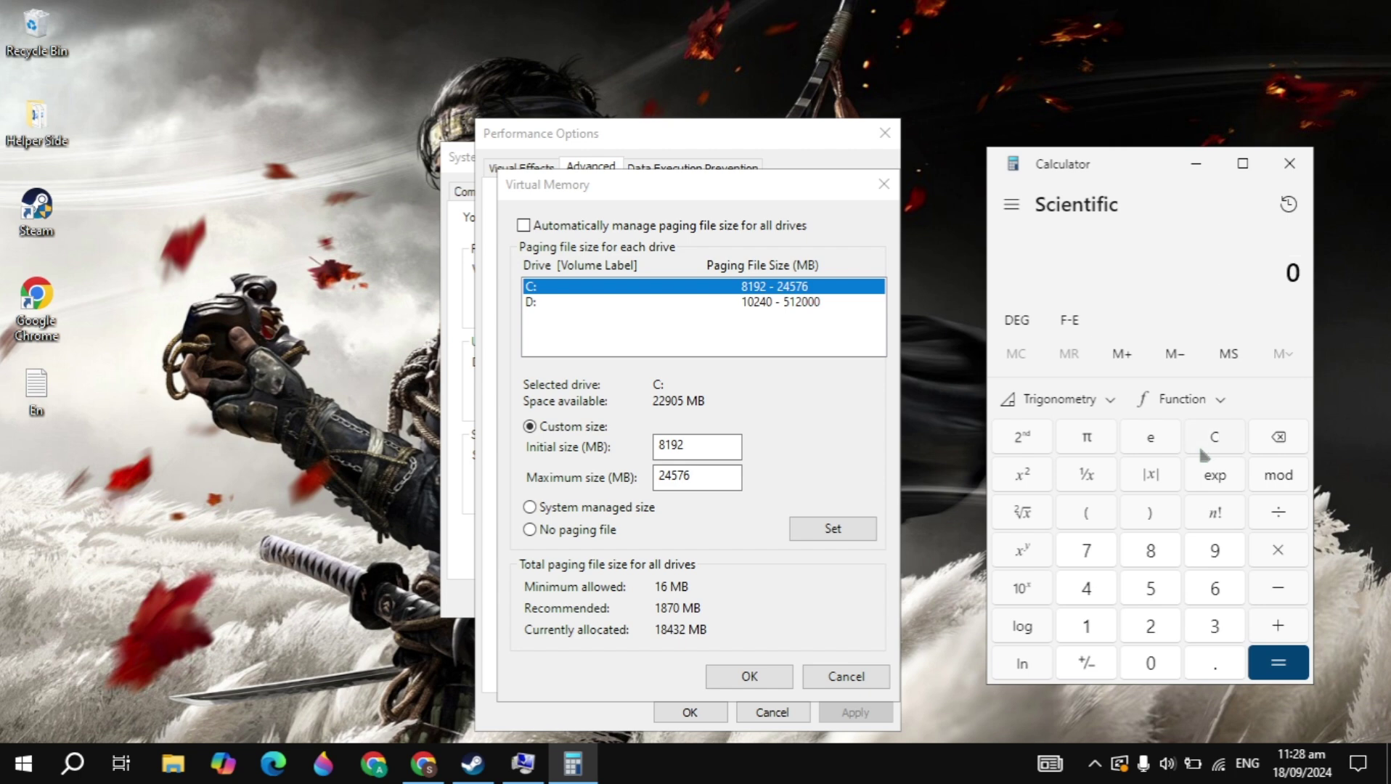
pyautogui.write('16')
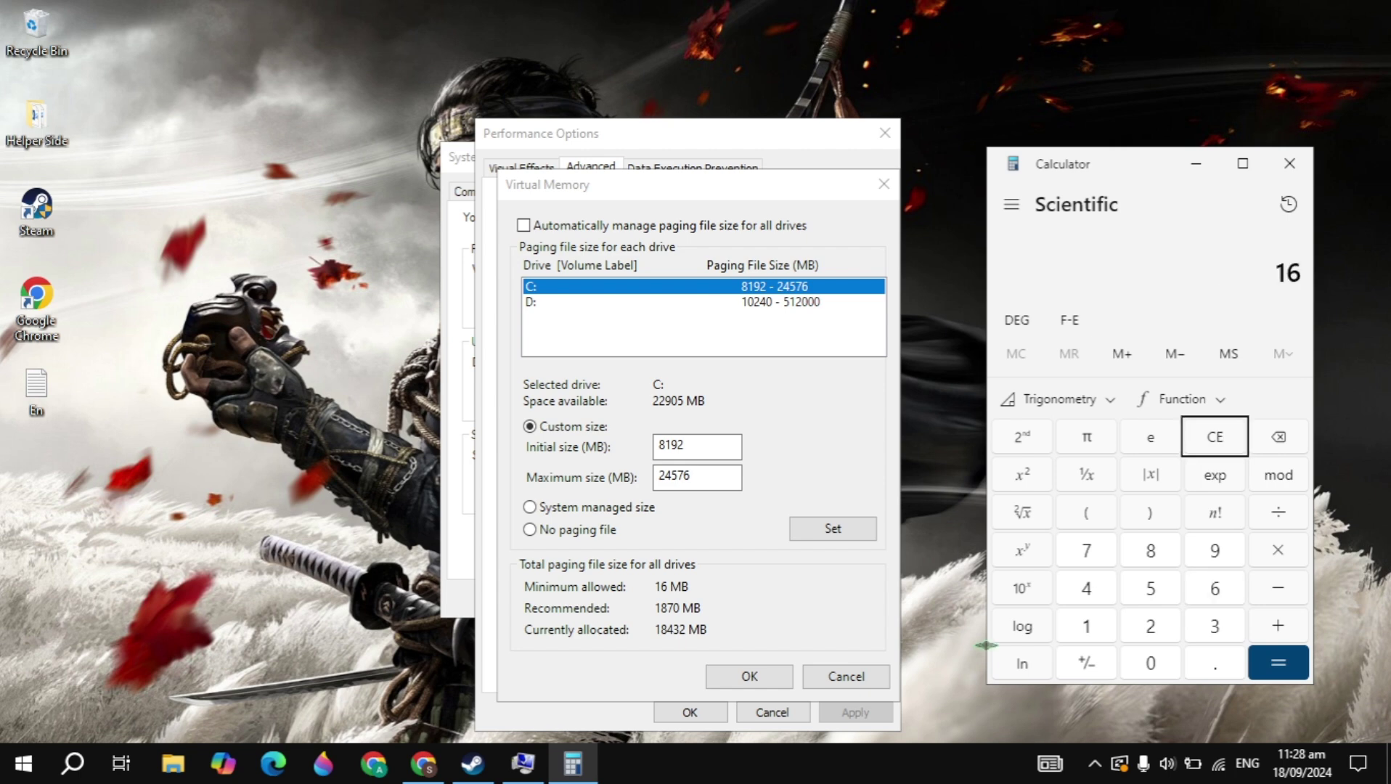
pyautogui.press('*')
pyautogui.write('1024')
pyautogui.press('Return')
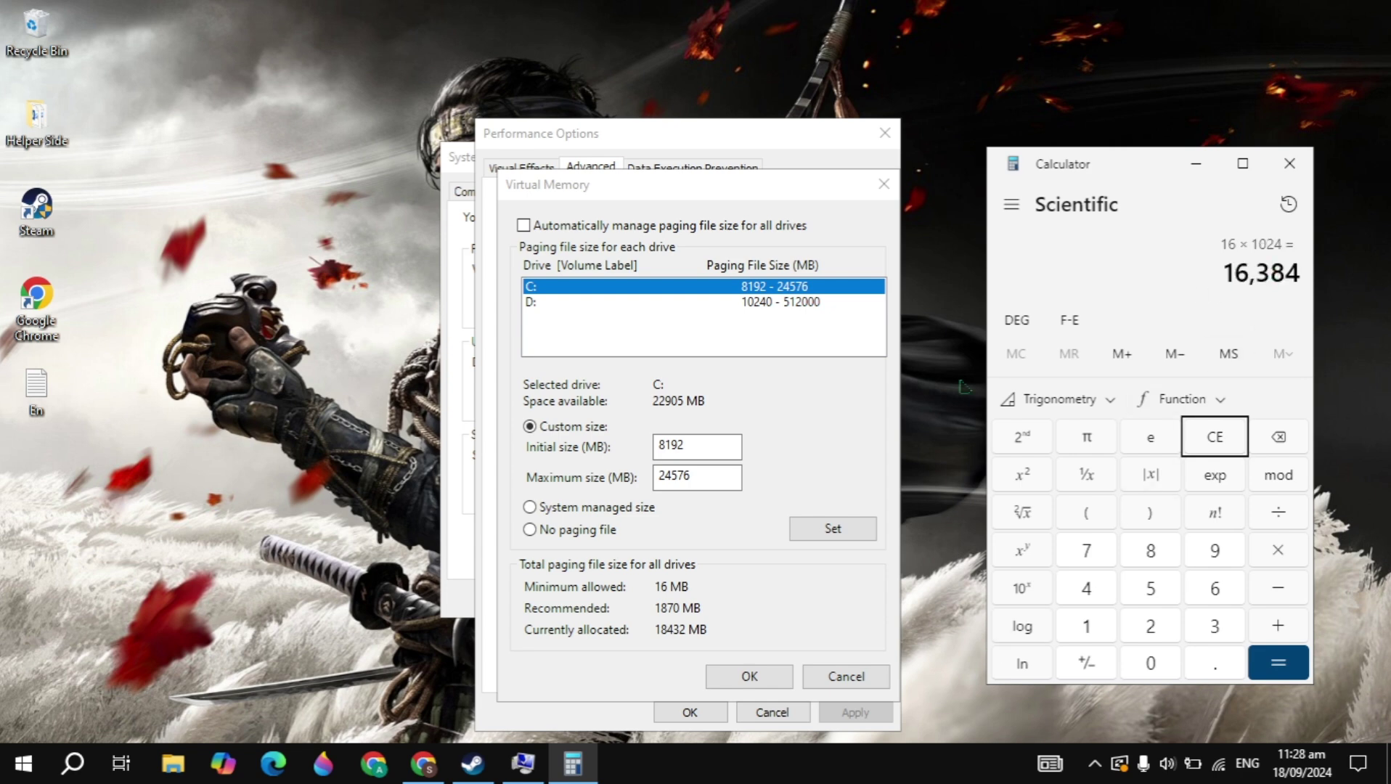
# Step: Multiply the 16 GB initial size by 3 for its maximum paging file size, and close Calculator
pyautogui.press('*')
pyautogui.write('3')
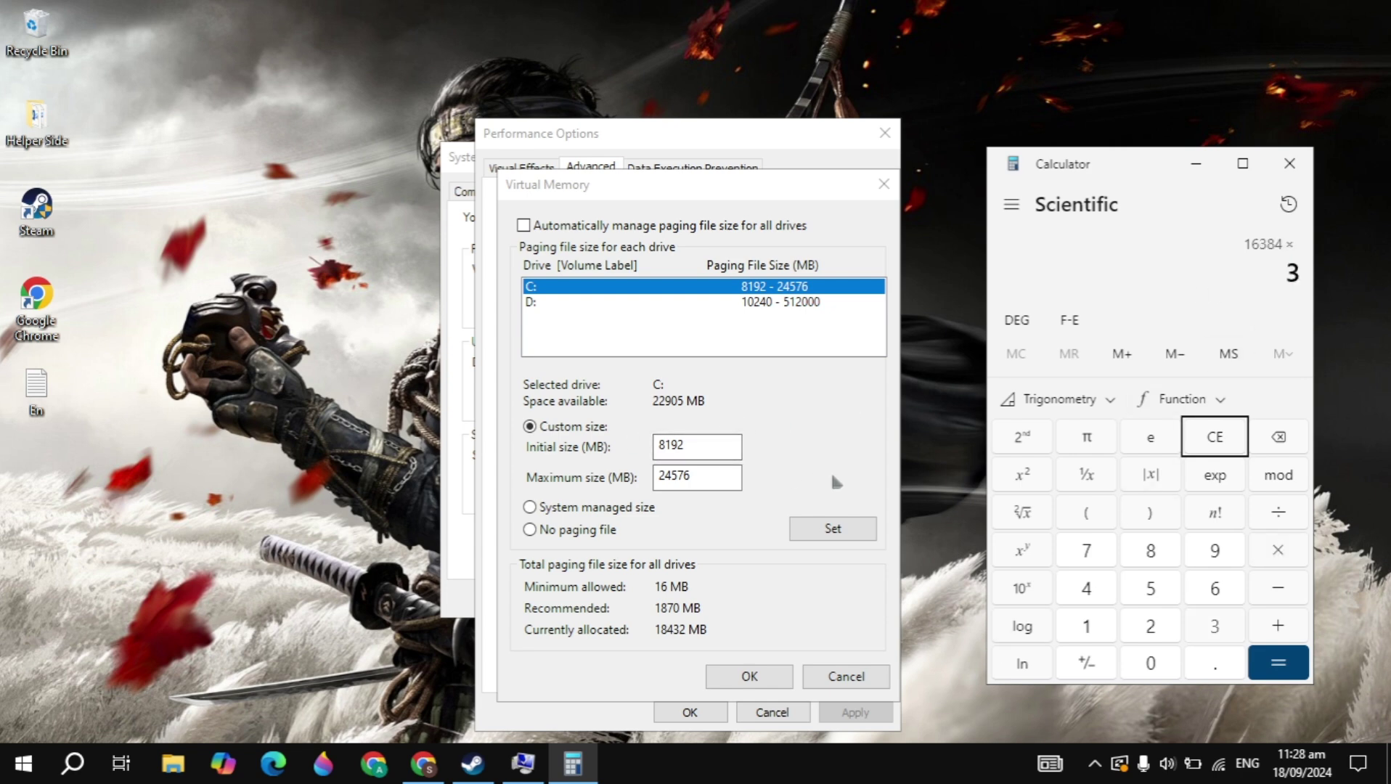
pyautogui.press('Return')
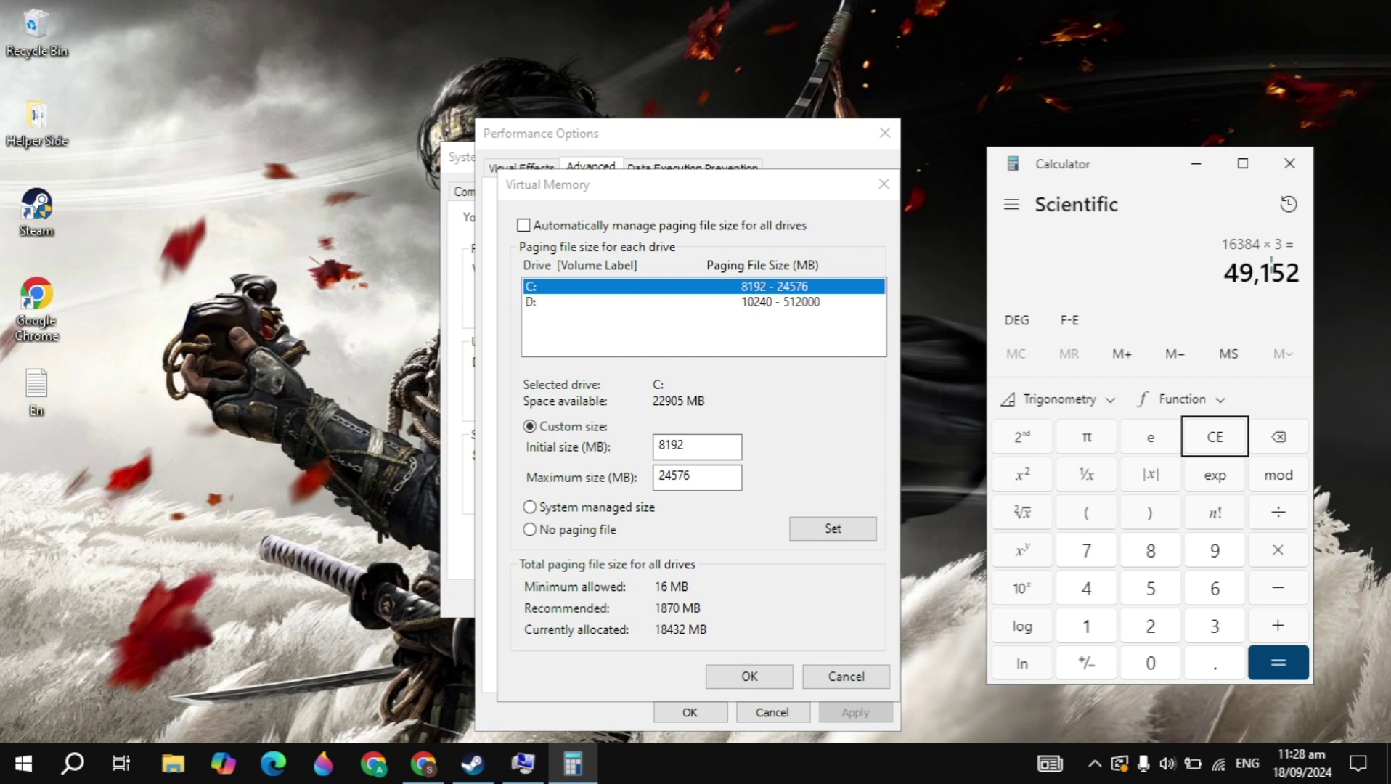
pyautogui.click(1276, 175)
# Step: Apply the 8192–24576 MB custom paging file size to drive C: and confirm all open system dialogs
pyautogui.click(806, 533)
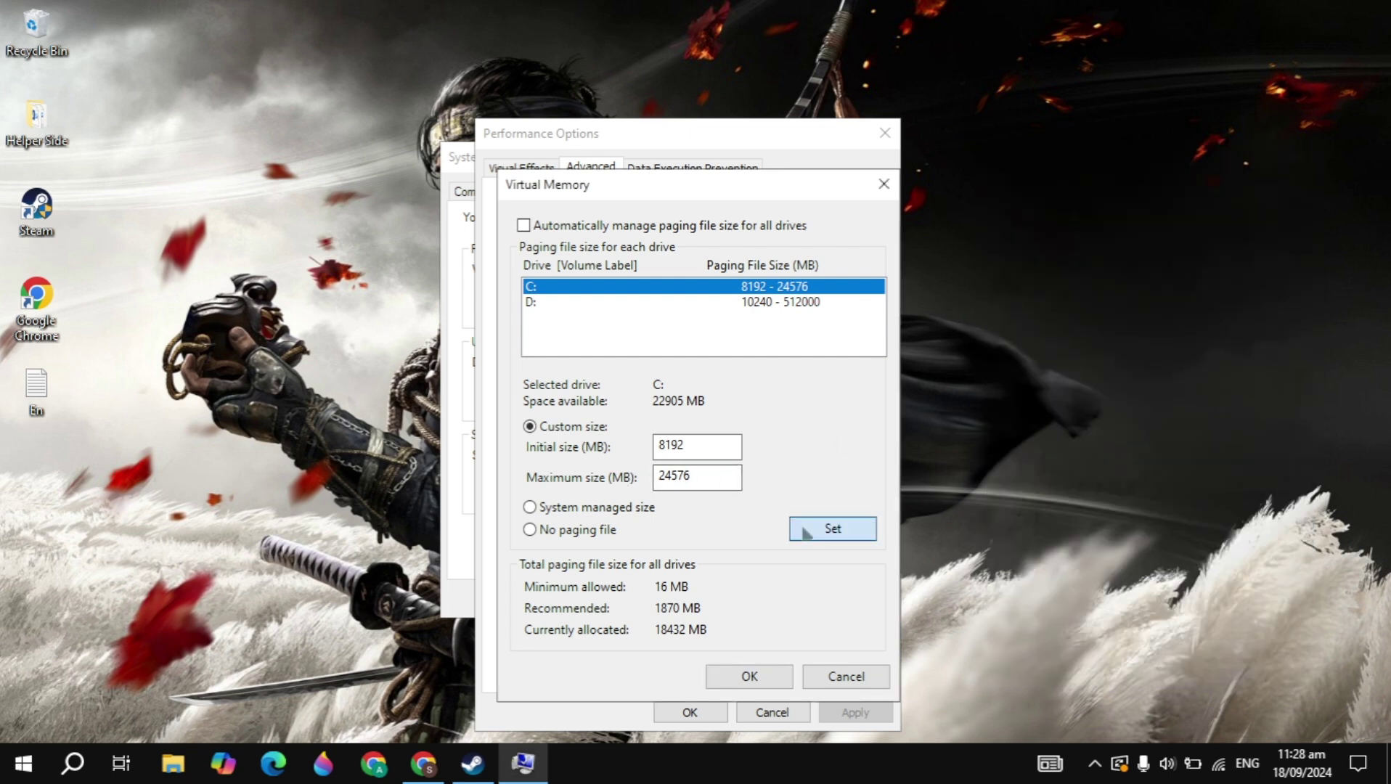
pyautogui.click(857, 467)
pyautogui.click(733, 677)
pyautogui.click(672, 715)
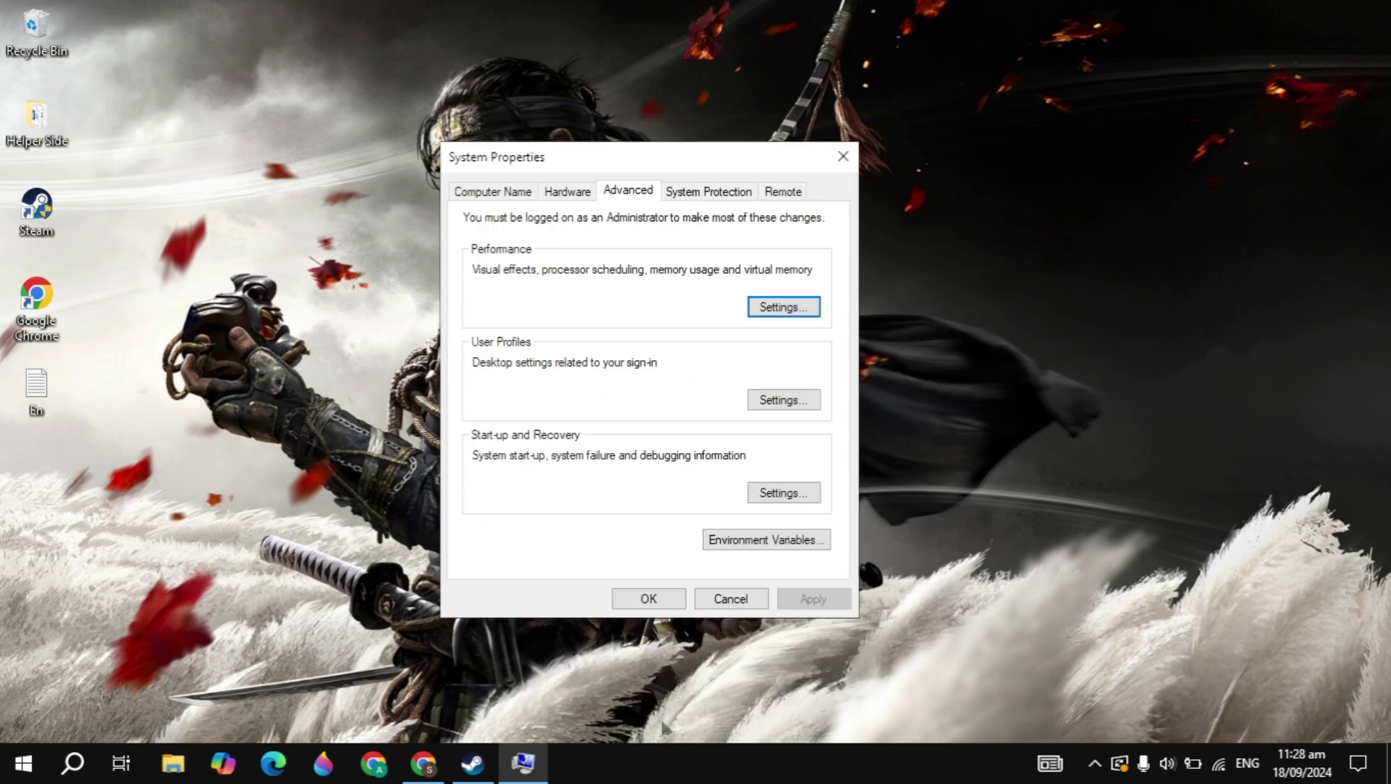
pyautogui.click(638, 599)
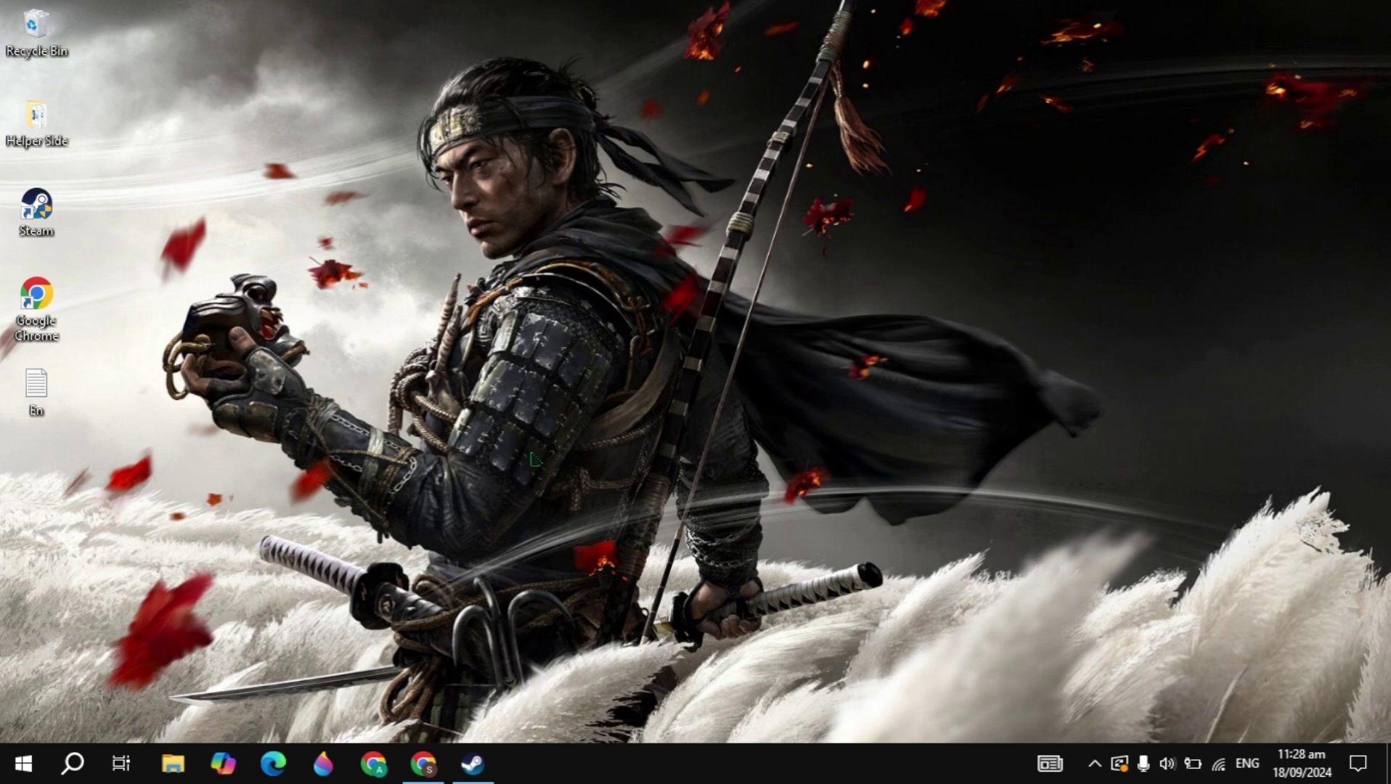
# Step: Search Windows for "system", open System Configuration and bring up the advanced boot options for Windows 10
pyautogui.click(71, 769)
pyautogui.write('s')
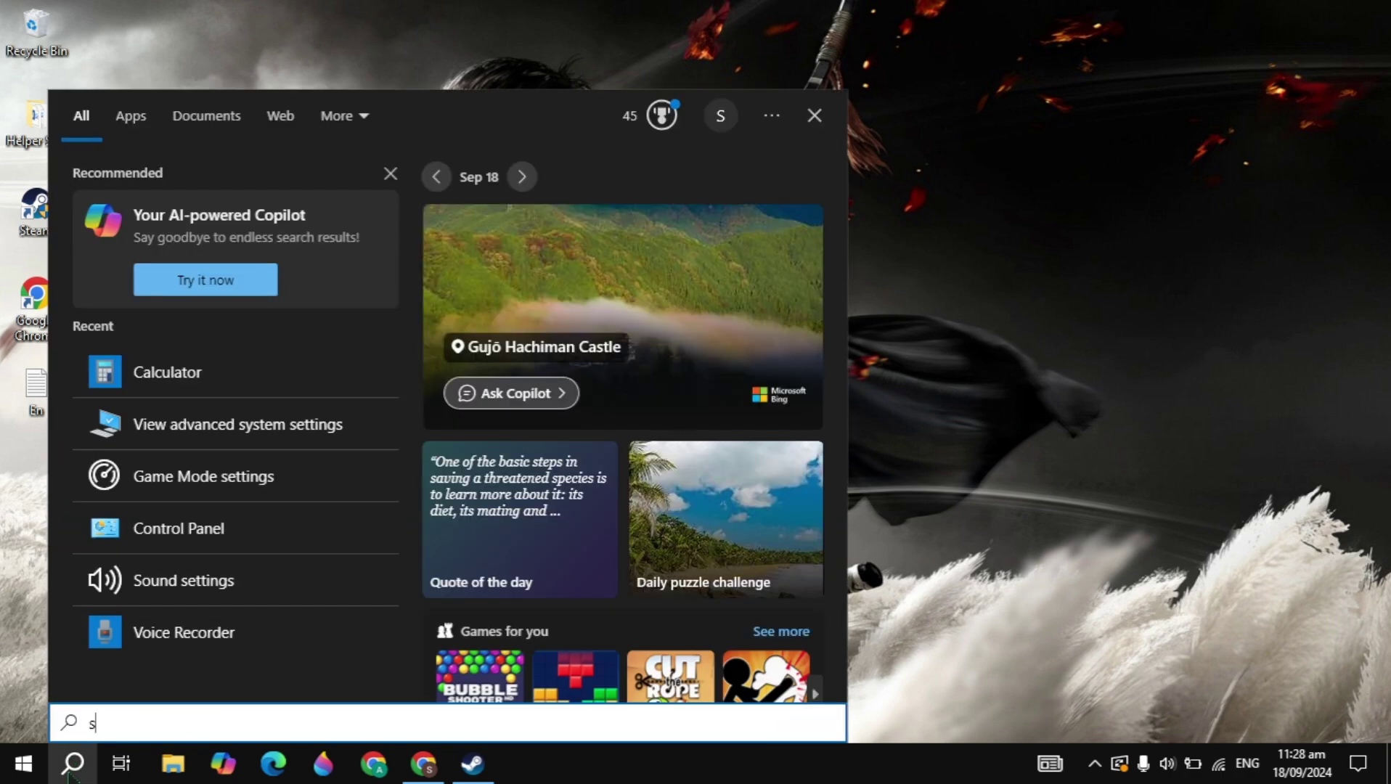
pyautogui.write('ystem')
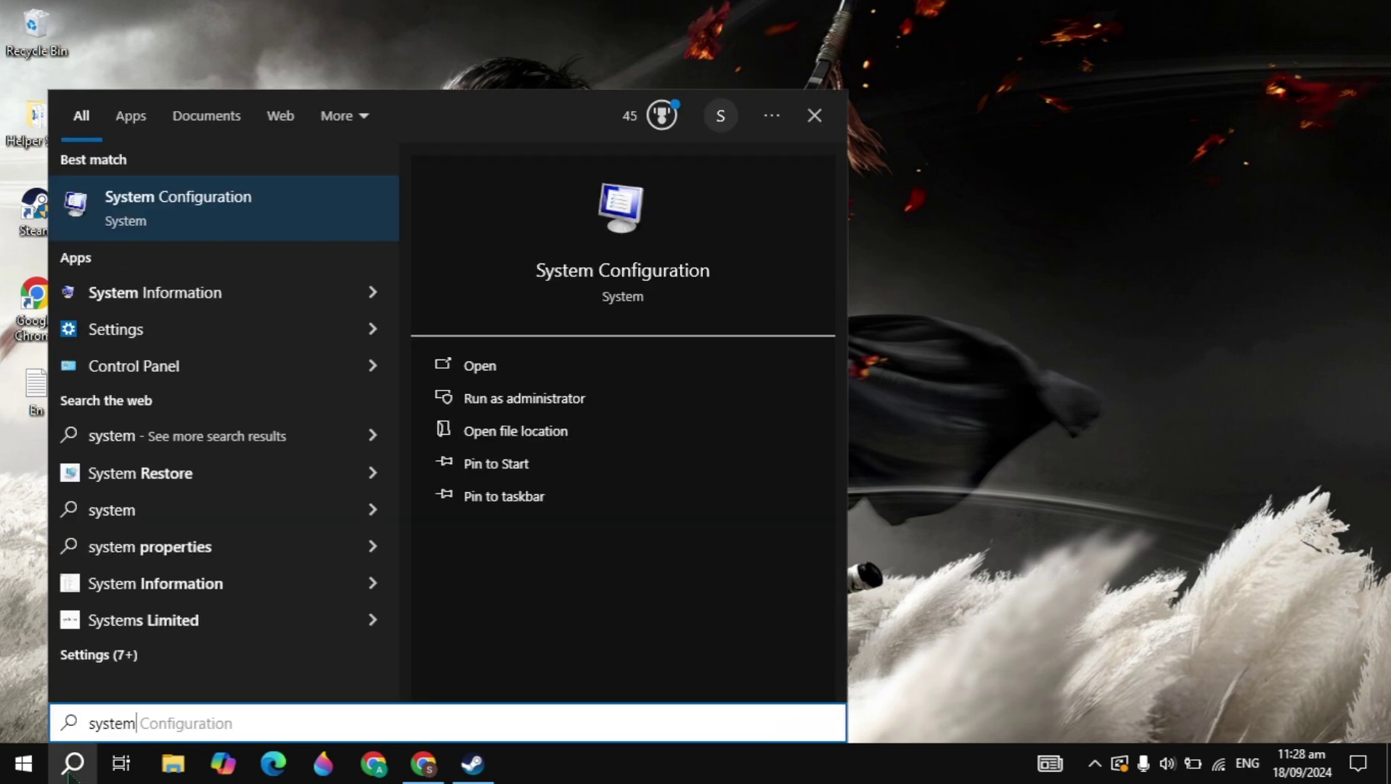
pyautogui.press('Return')
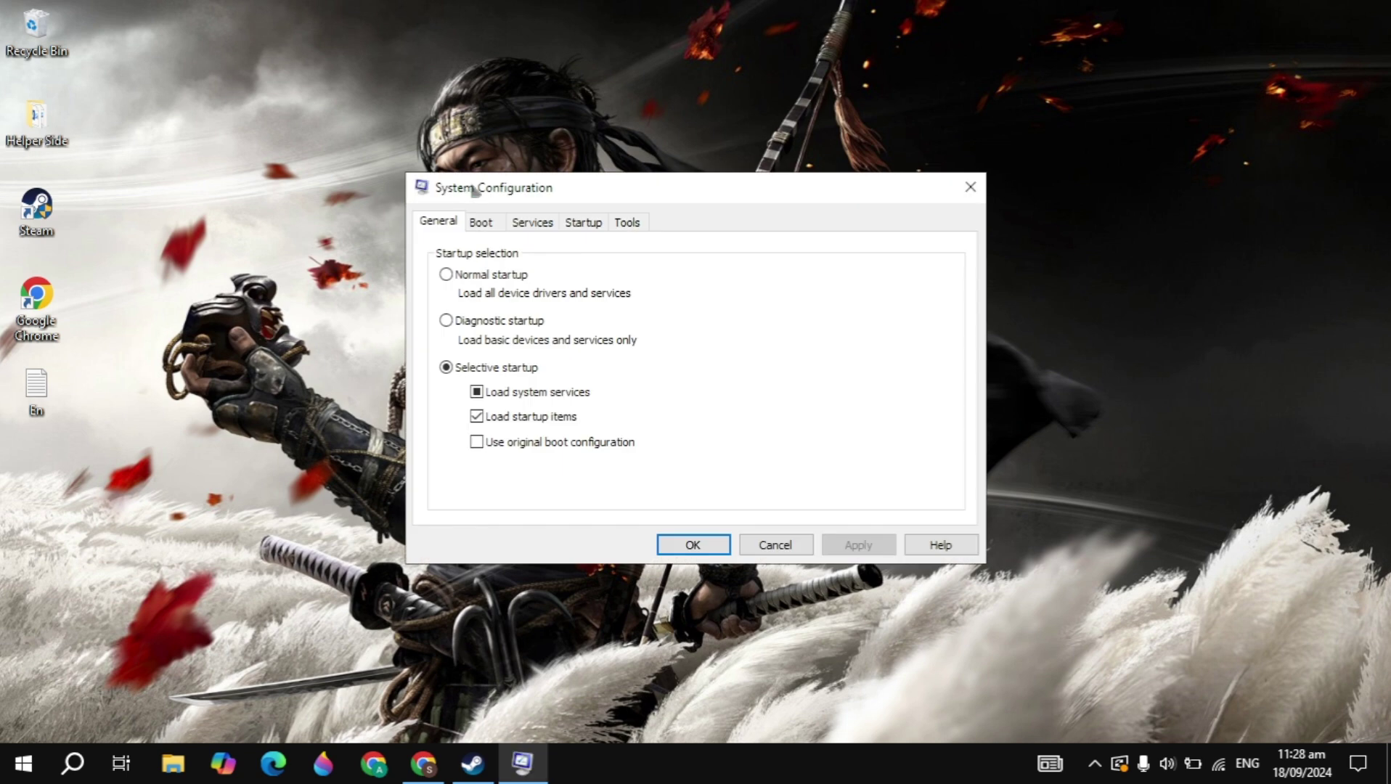
pyautogui.click(478, 225)
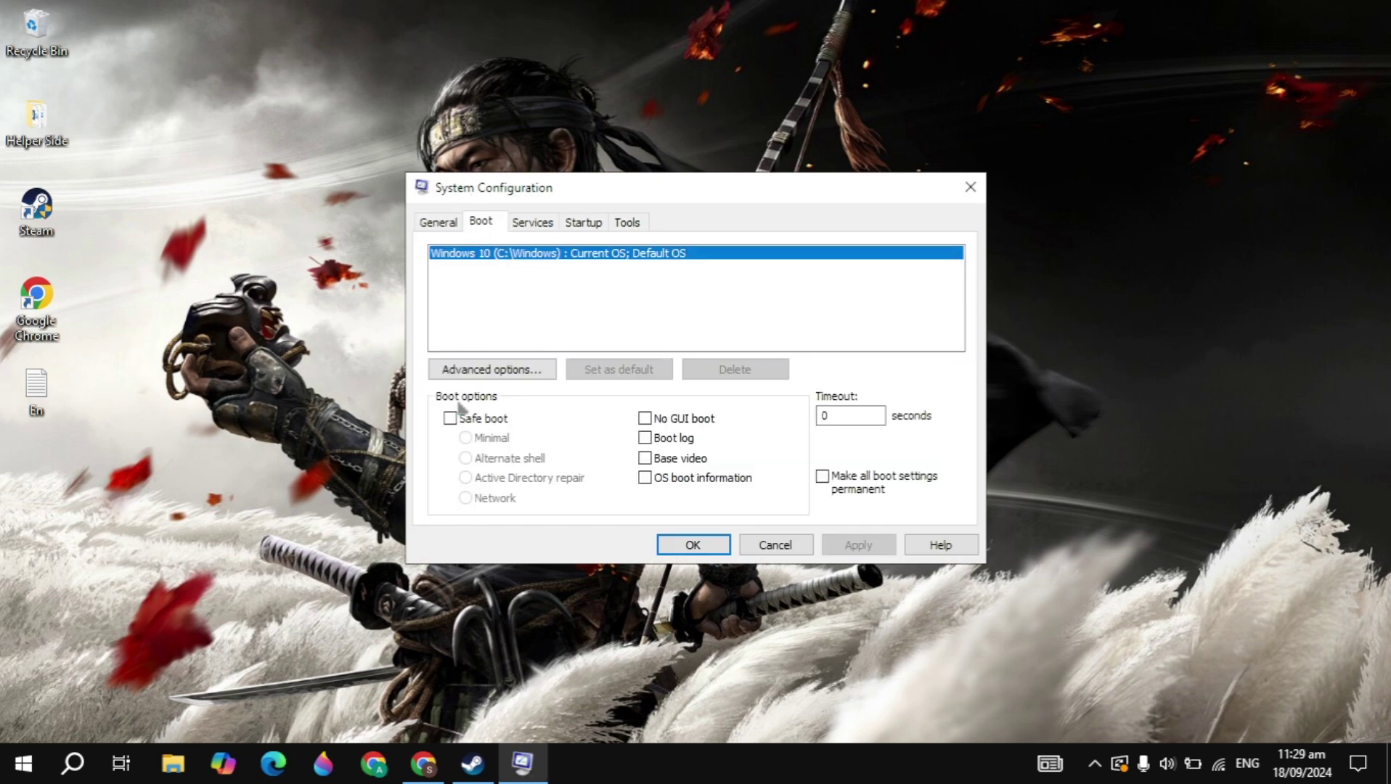
pyautogui.click(462, 374)
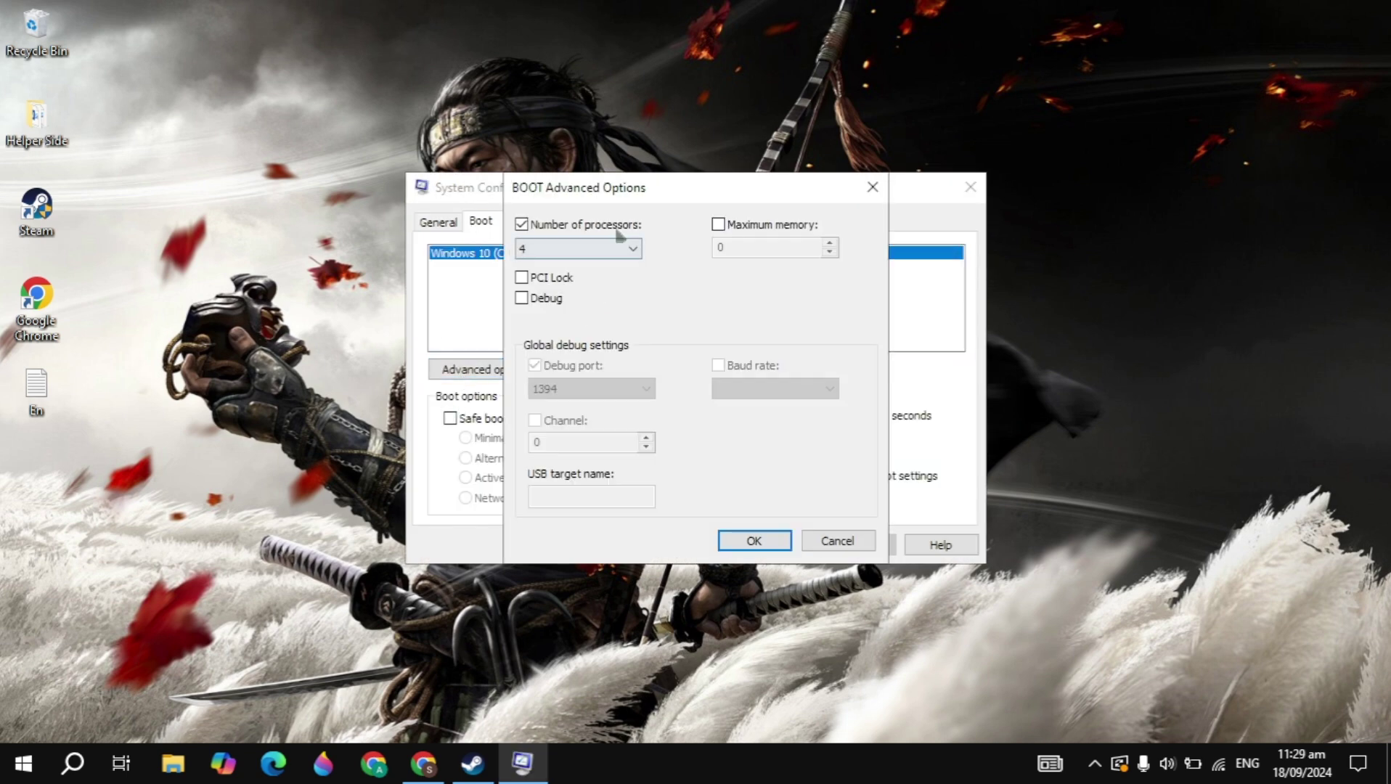
# Step: Set the number of boot processors to 4, accept the boot settings and exit System Configuration without restarting
pyautogui.click(577, 255)
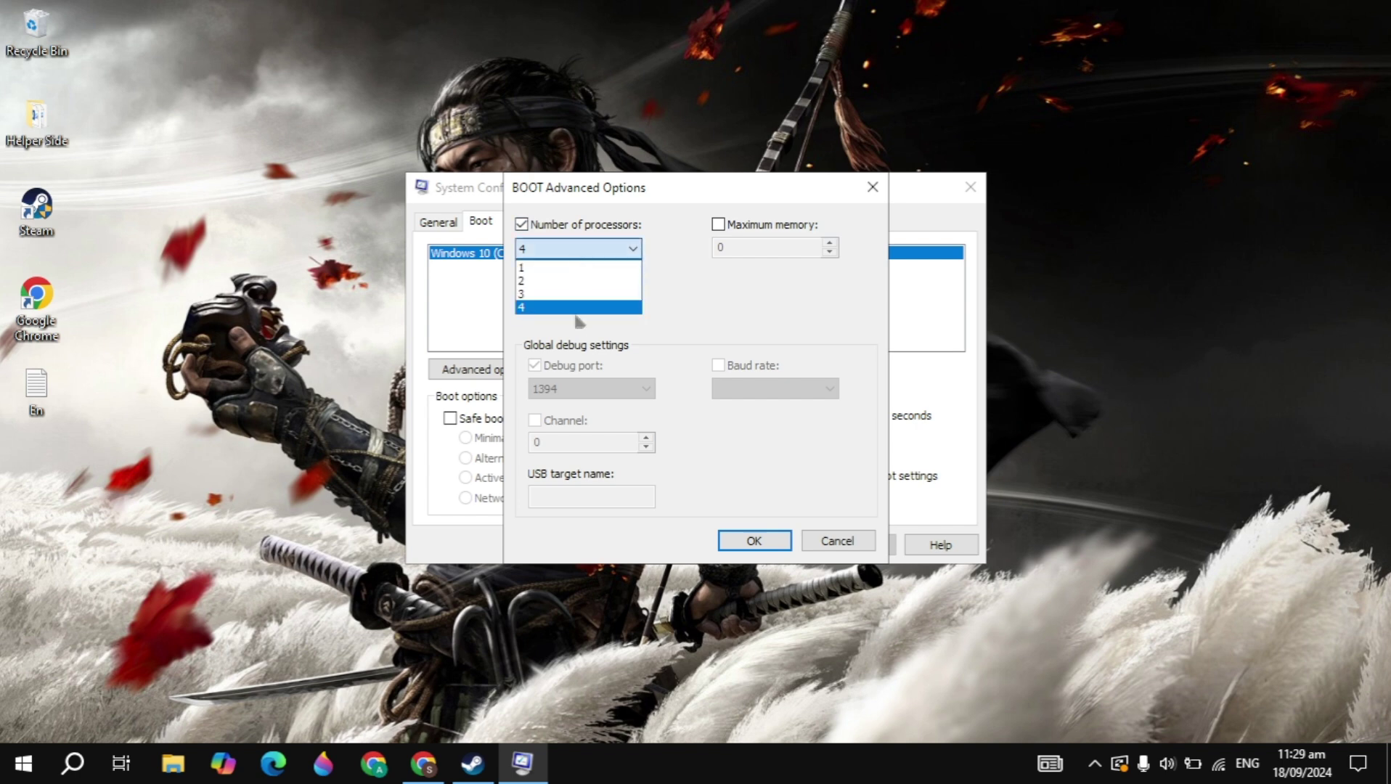
pyautogui.click(578, 321)
pyautogui.click(613, 249)
pyautogui.click(566, 322)
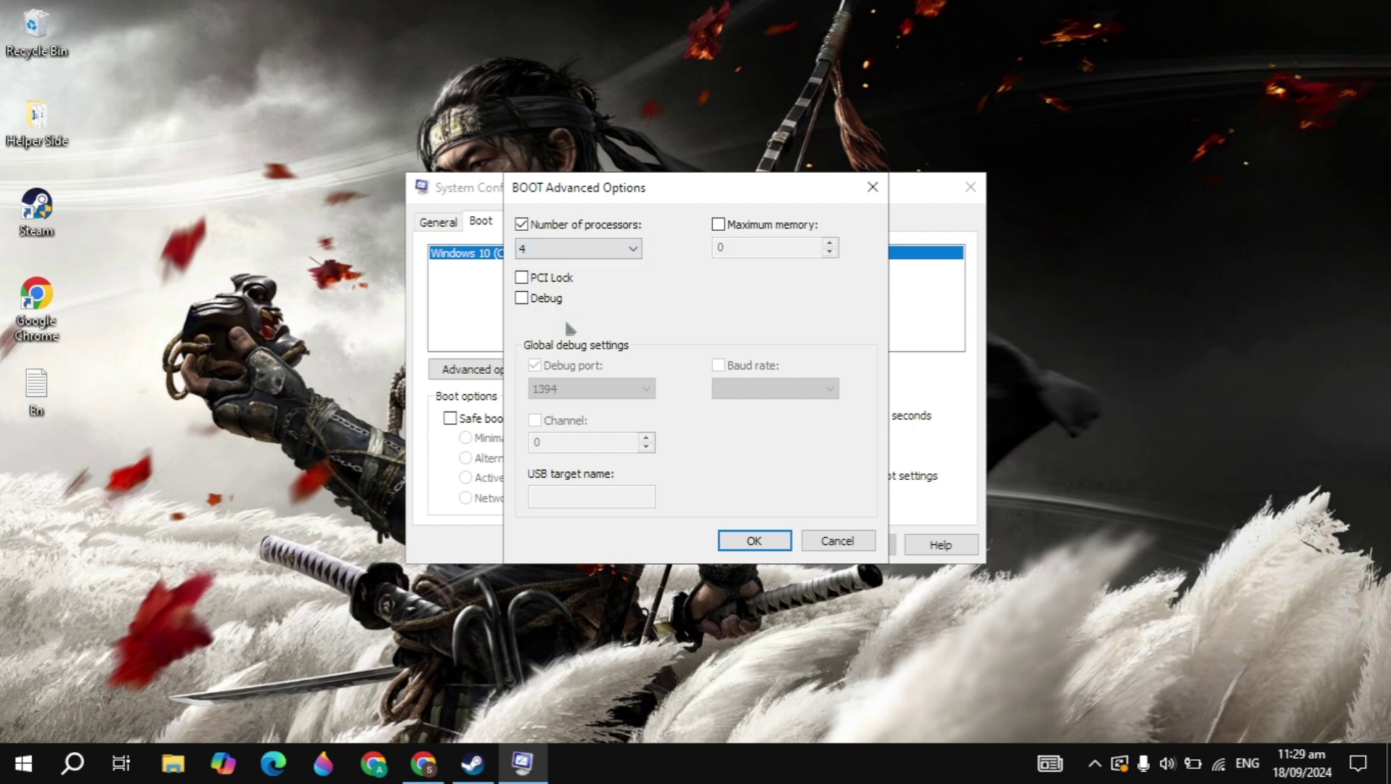
pyautogui.click(755, 540)
pyautogui.click(855, 546)
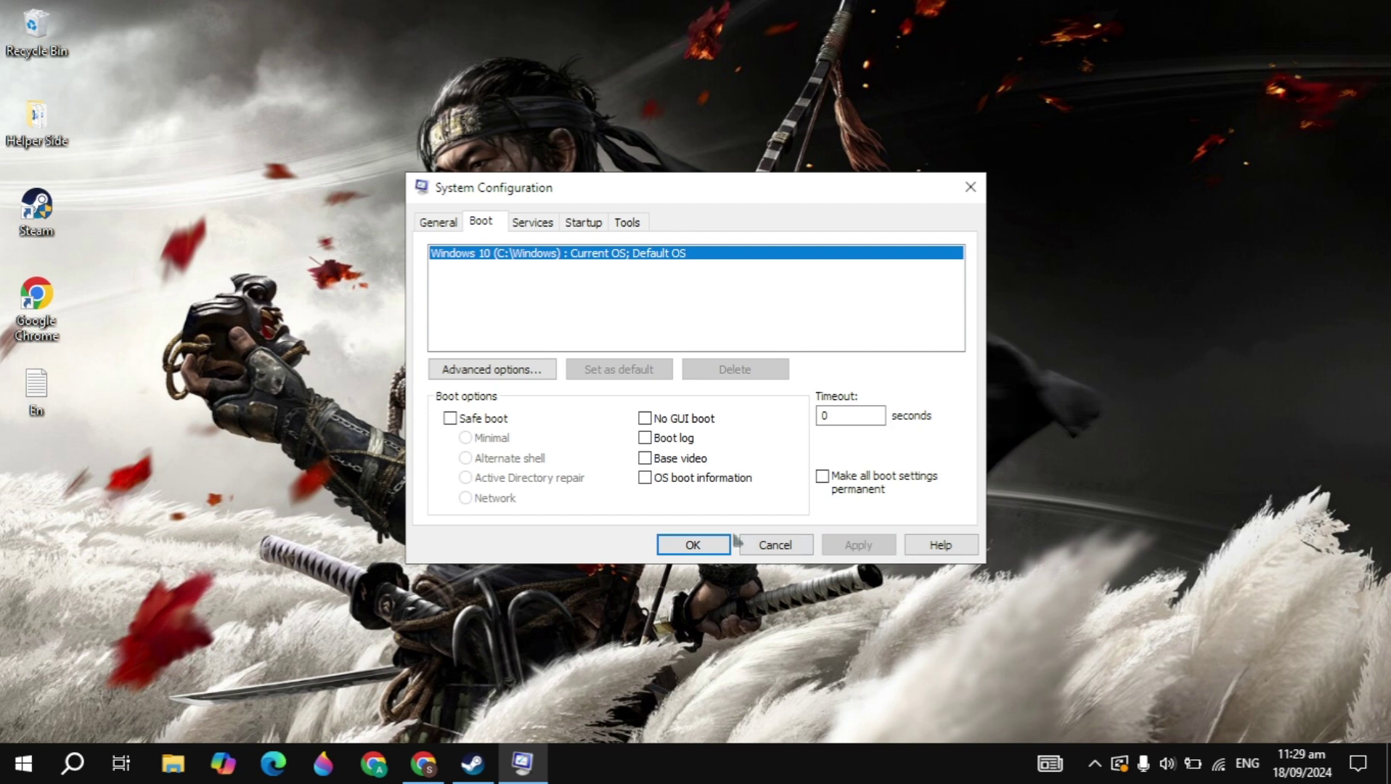
pyautogui.click(710, 551)
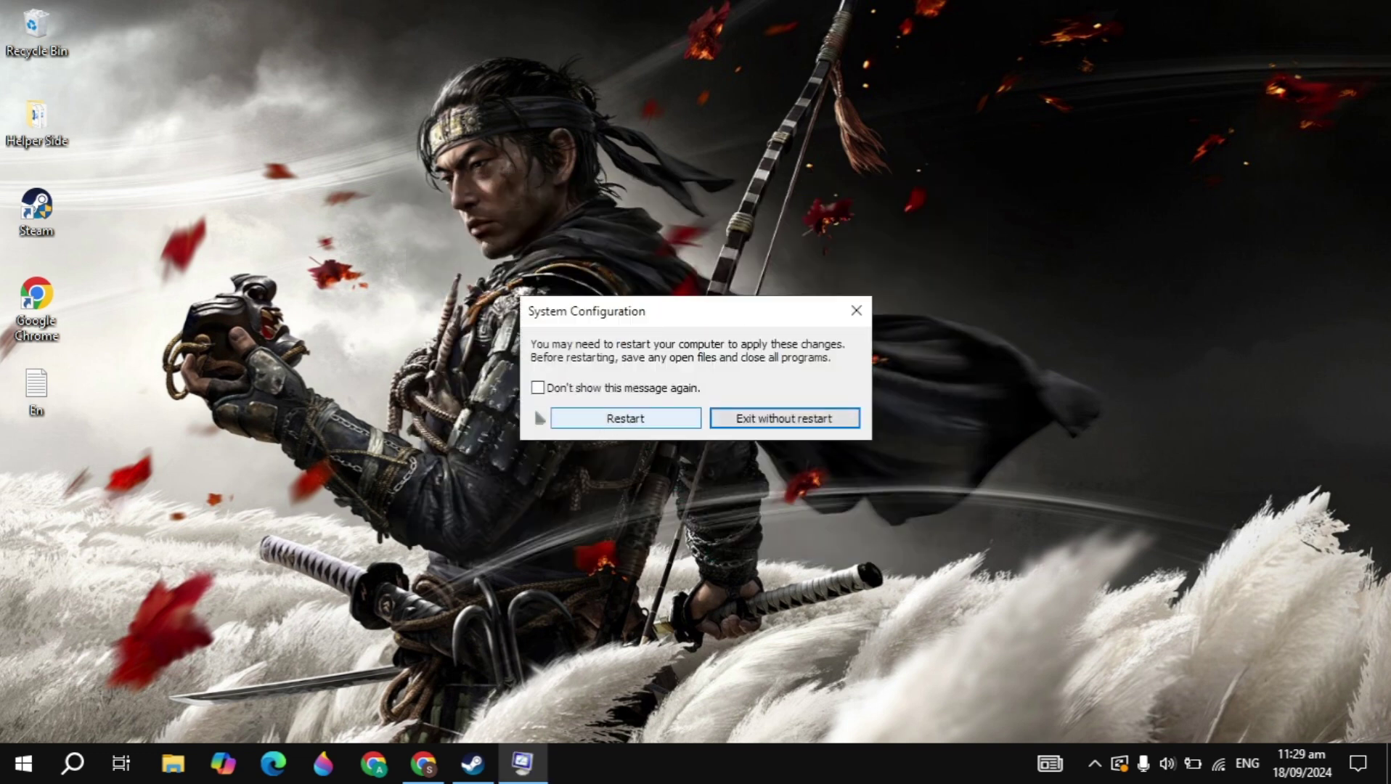
pyautogui.click(764, 419)
# Step: Switch to Steam and view the Counter-Strike 2 store page
pyautogui.click(481, 764)
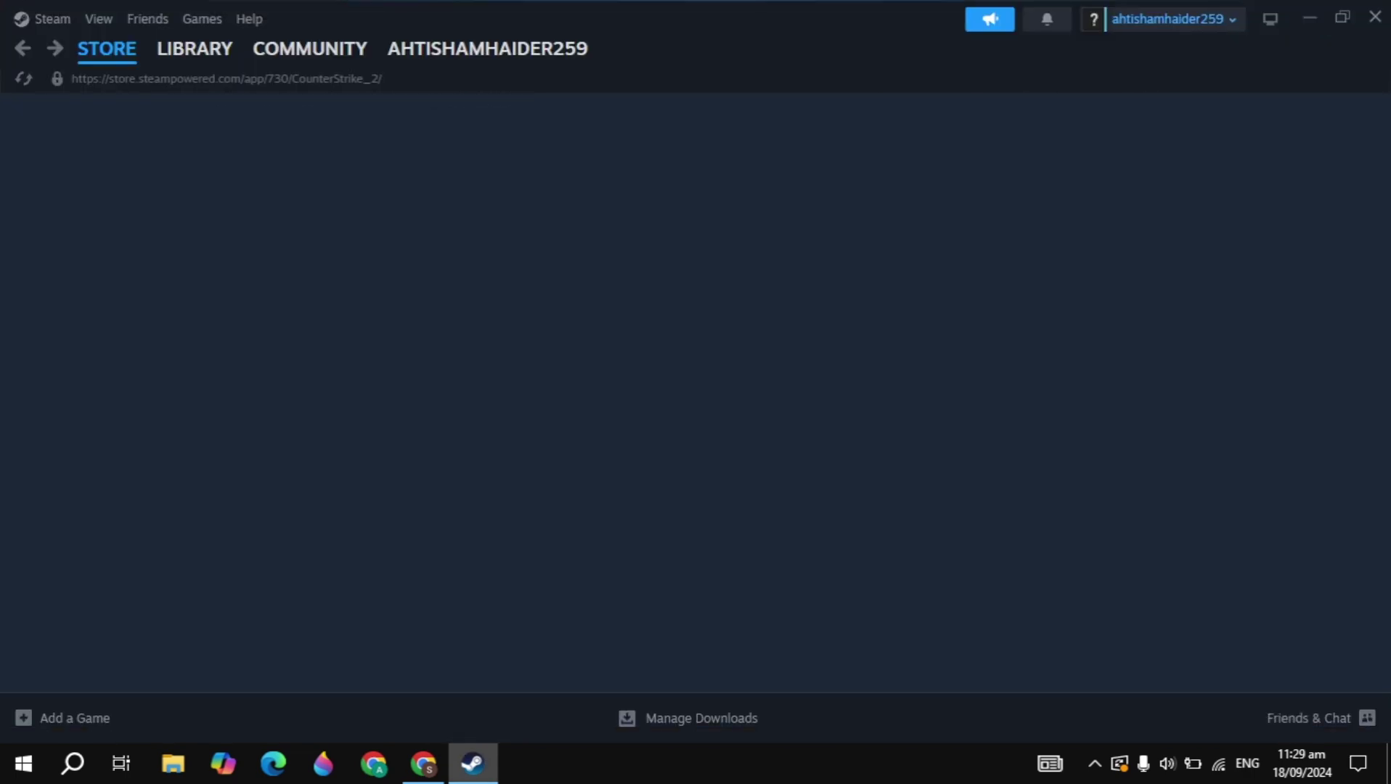
pyautogui.scroll(15, 667, 340)
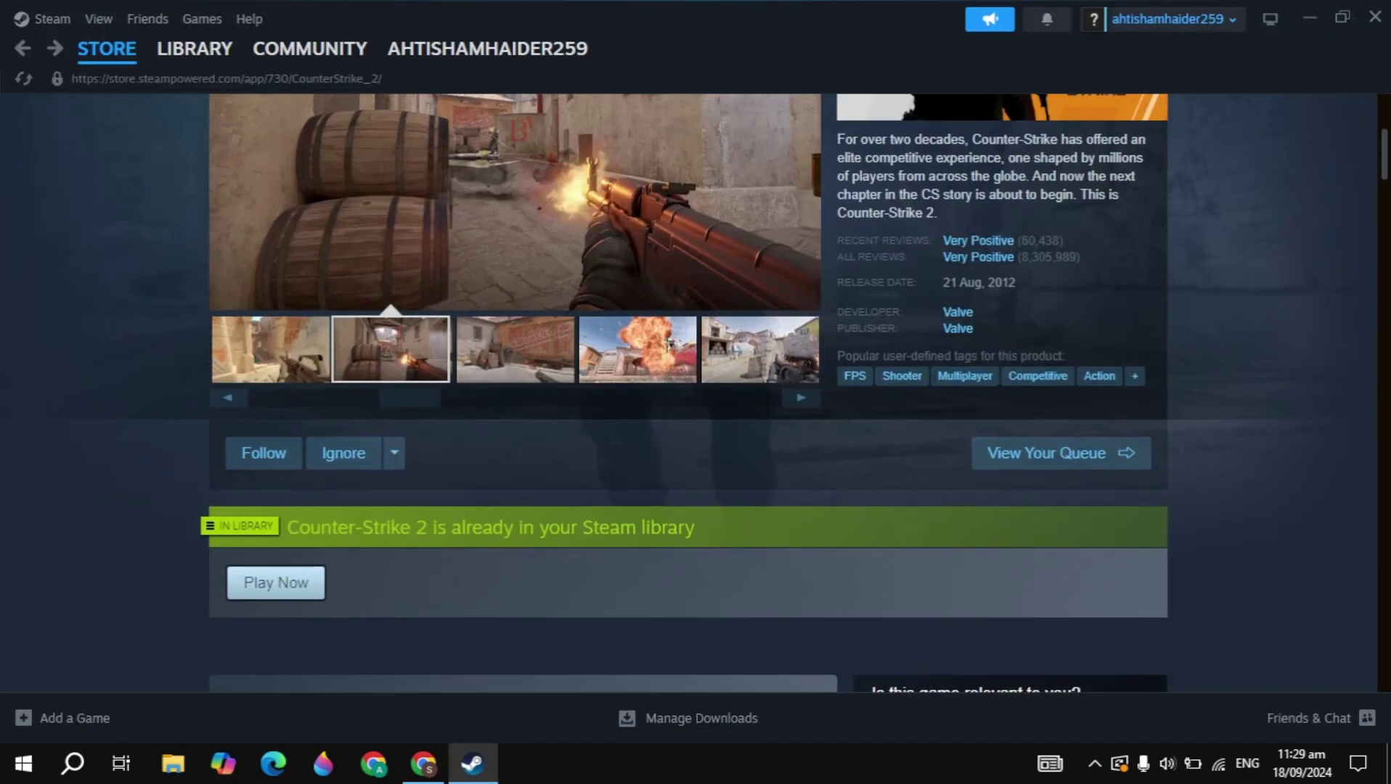